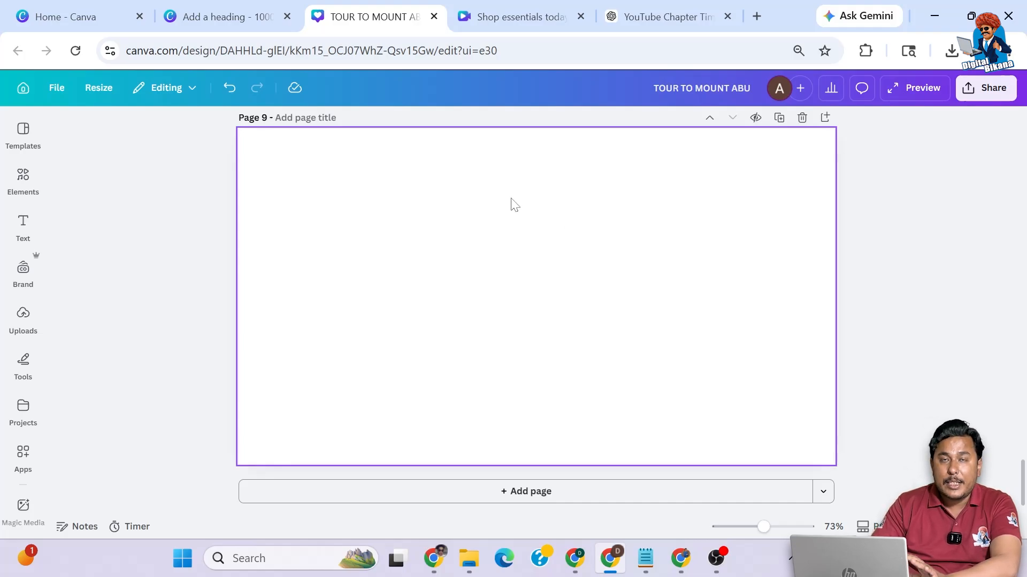
Add a heading to the blank page 9 that reads "DOVE".
click(23, 181)
click(23, 225)
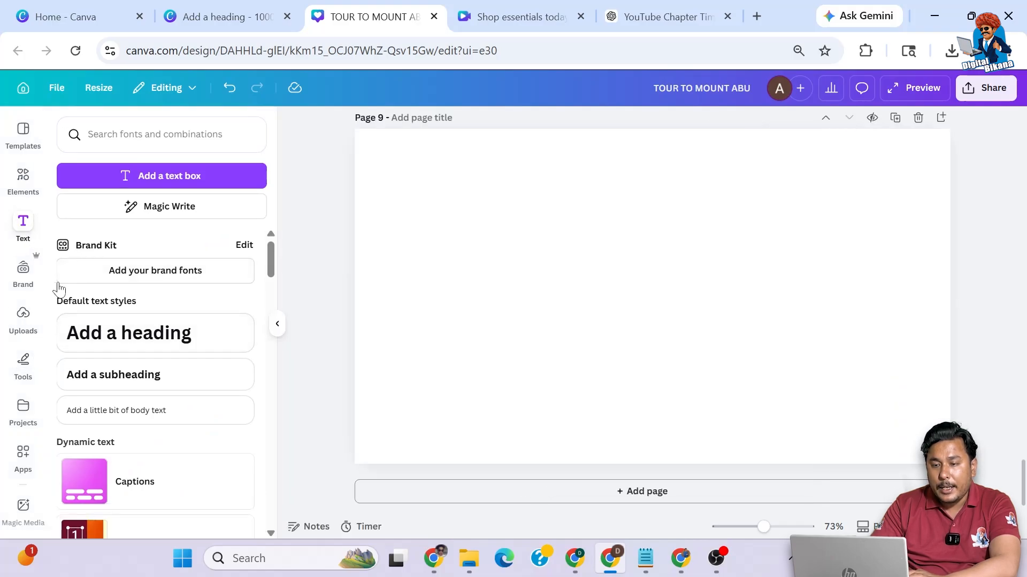
click(127, 342)
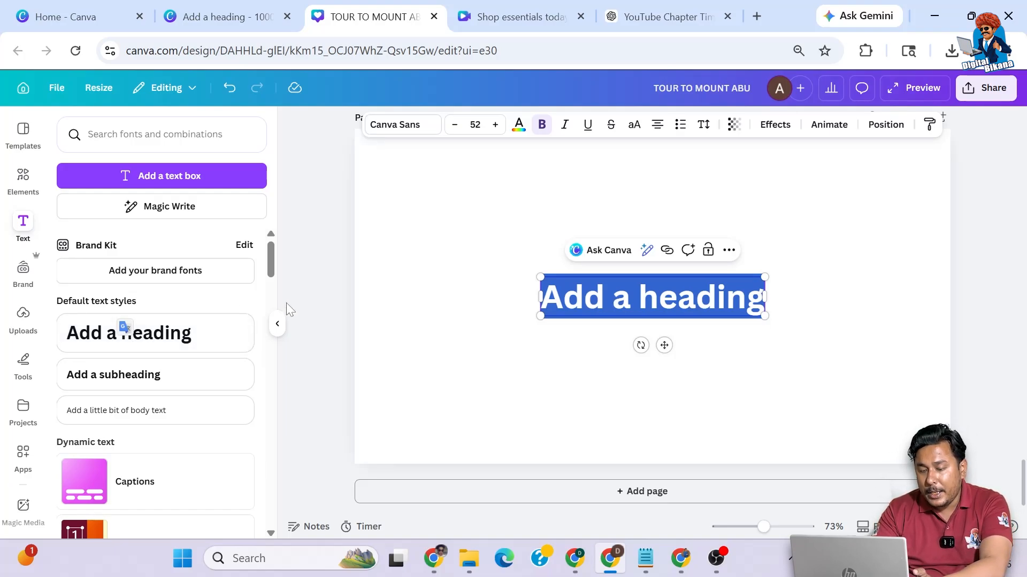
text(D)
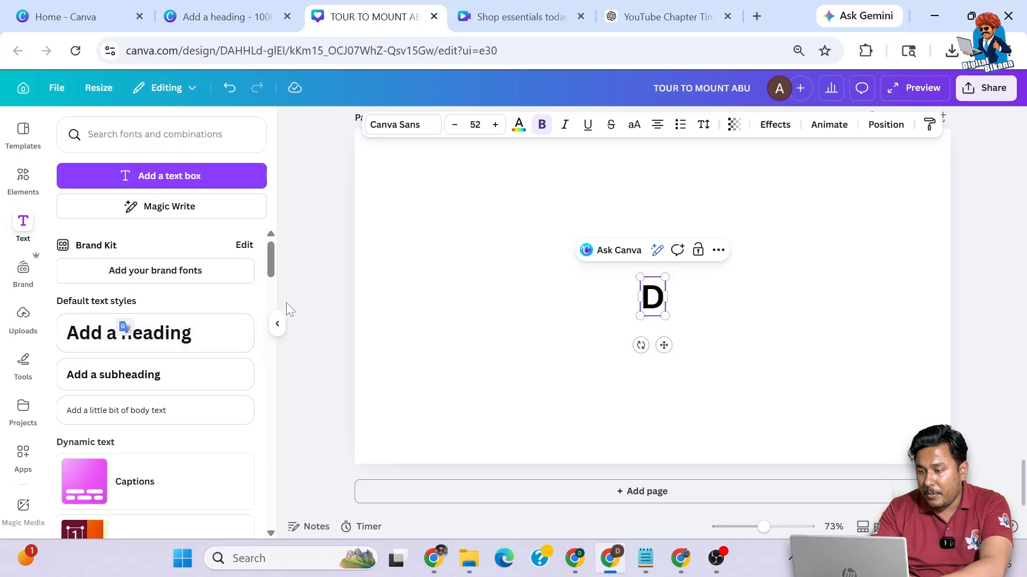
text(OVE)
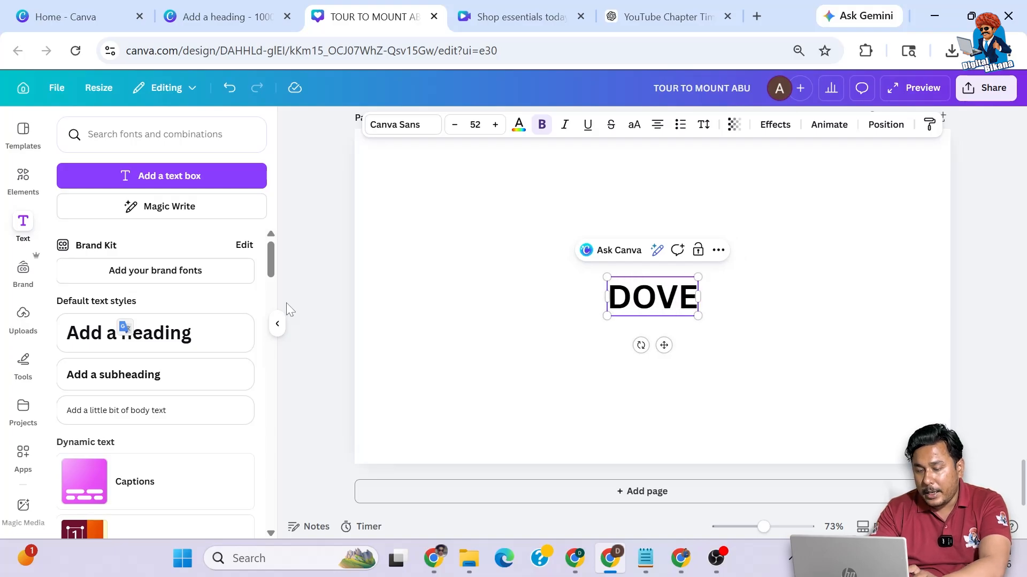
Recolour the whole DOVE heading with the custom dark navy solid colour #00002A.
key(ctrl+a)
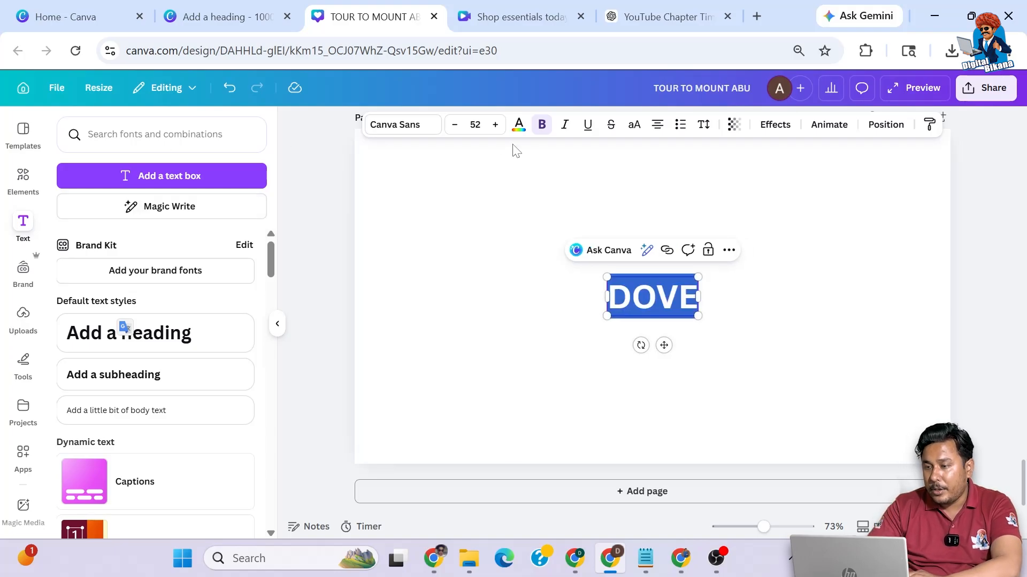
click(520, 128)
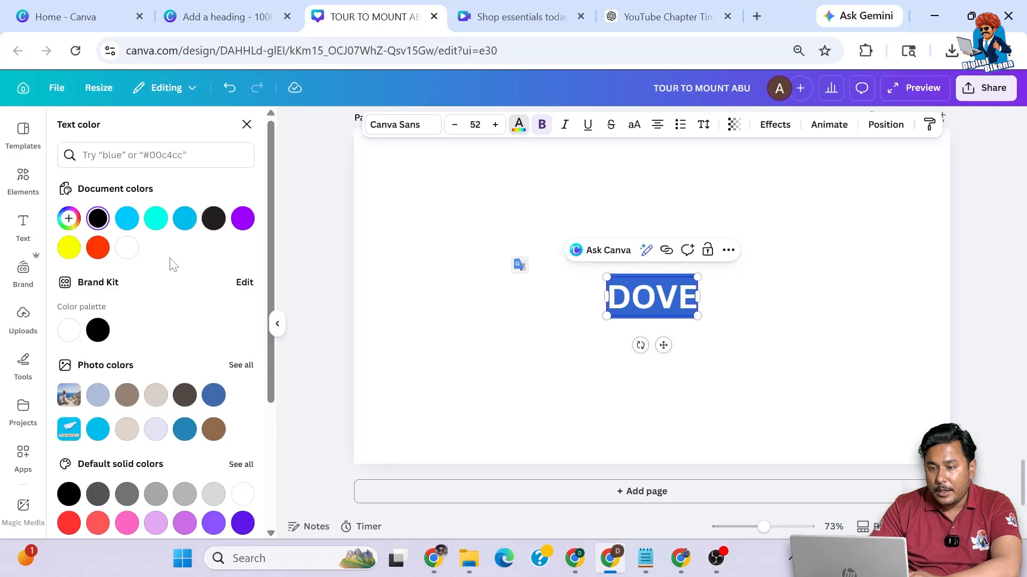
scroll(156, 403, down, 2)
scroll(156, 403, up, 2)
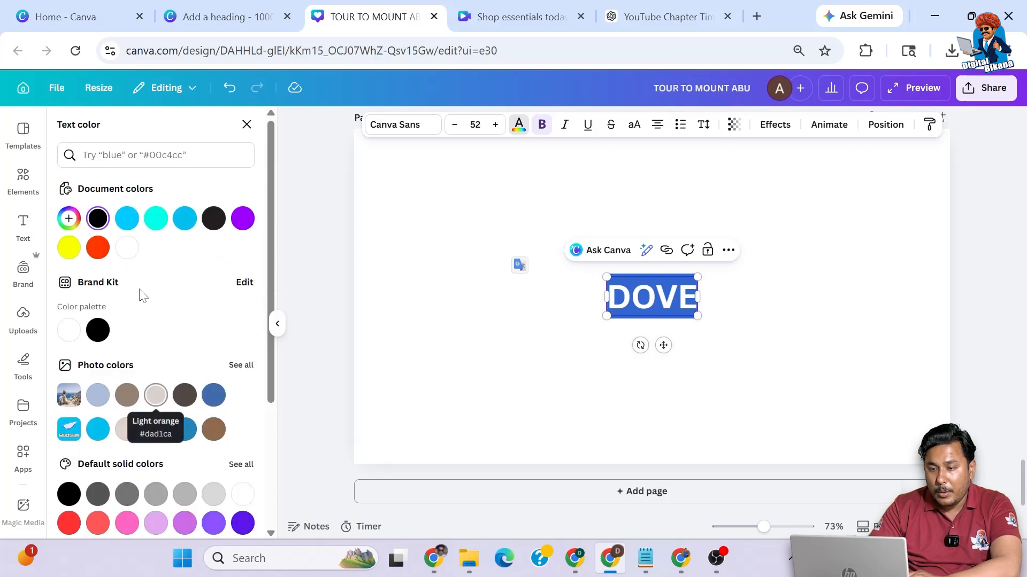
click(69, 220)
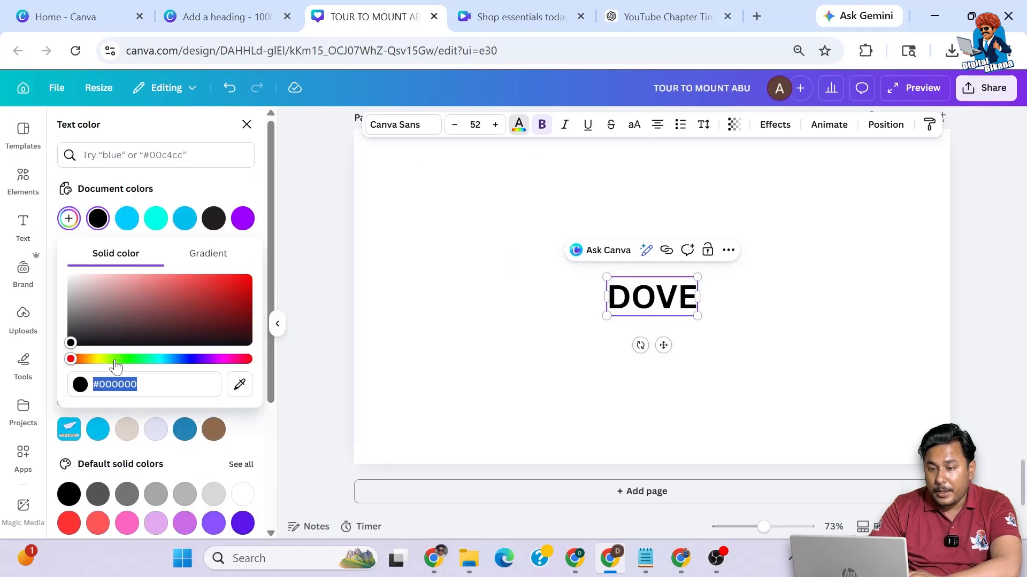
drag(71, 358, 190, 360)
drag(71, 344, 249, 332)
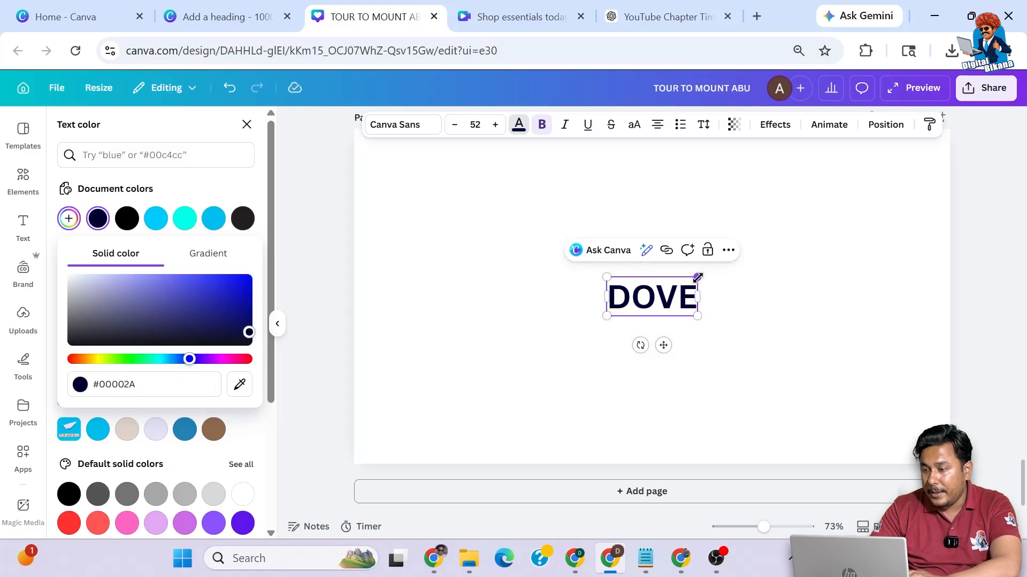
Enlarge the DOVE heading to font size 295 so it spans most of the page width.
drag(697, 277, 927, 179)
drag(608, 315, 427, 432)
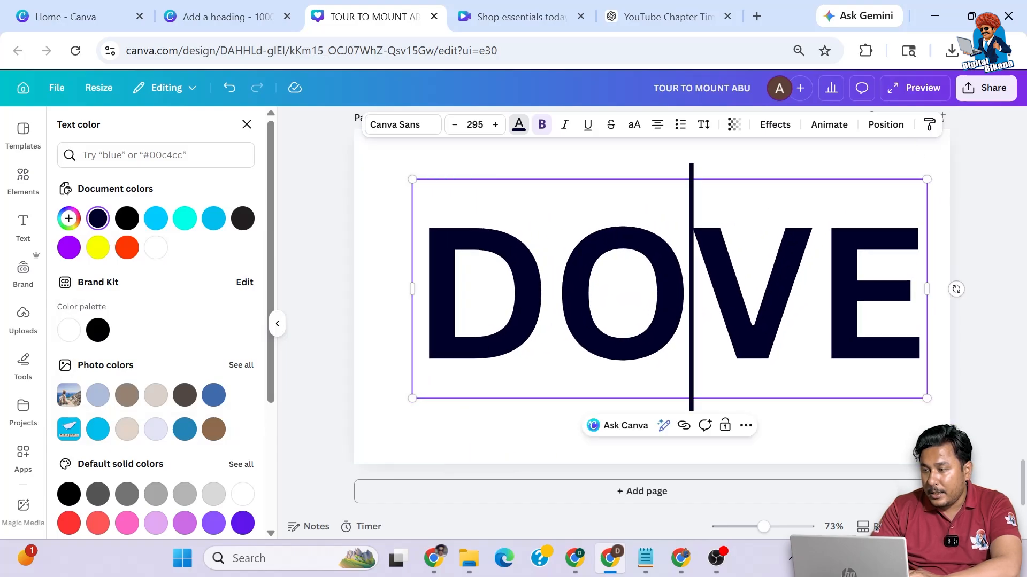
click(797, 282)
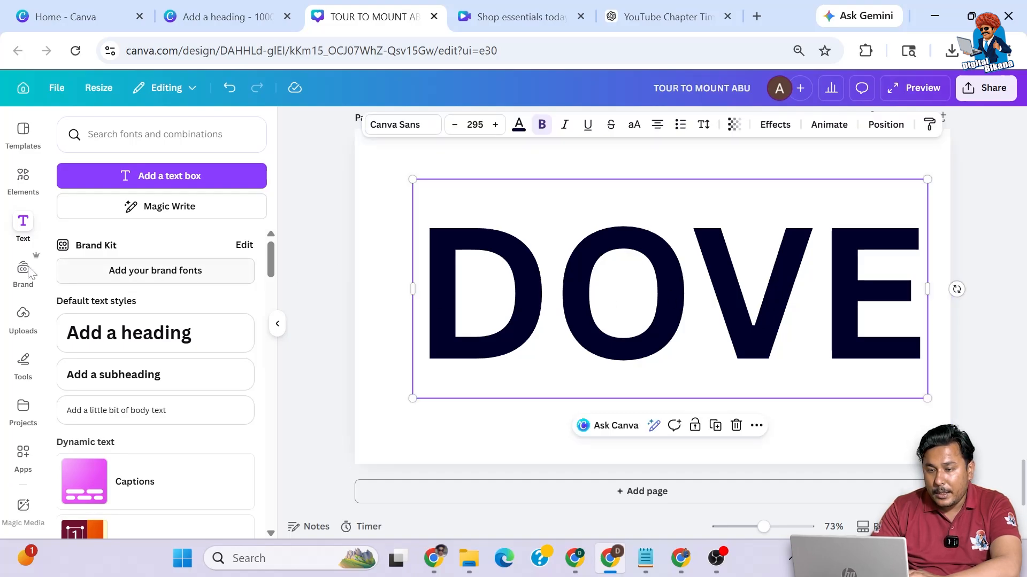
Return to the elements search and clear the previous "text box" query.
click(22, 179)
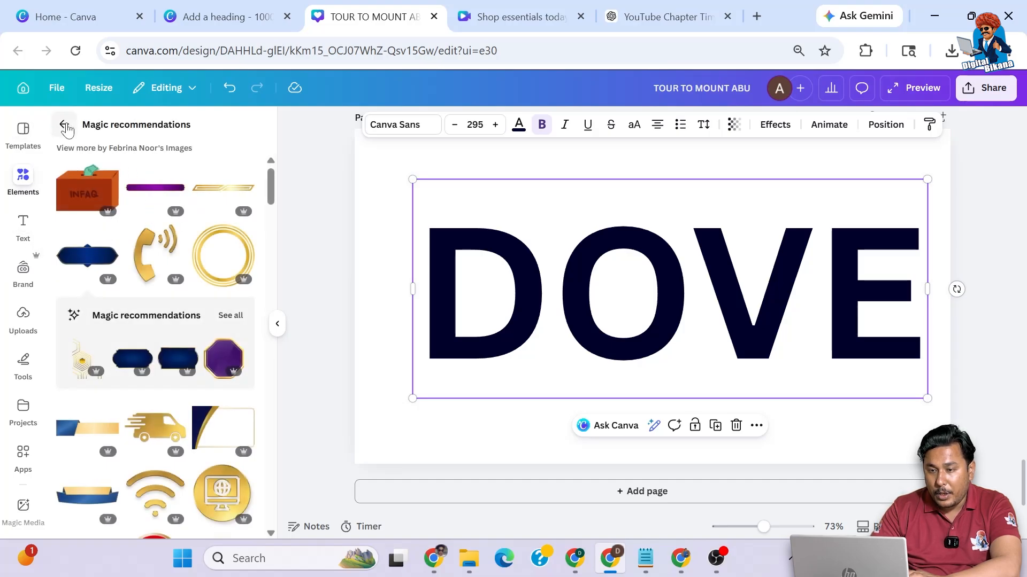
click(64, 124)
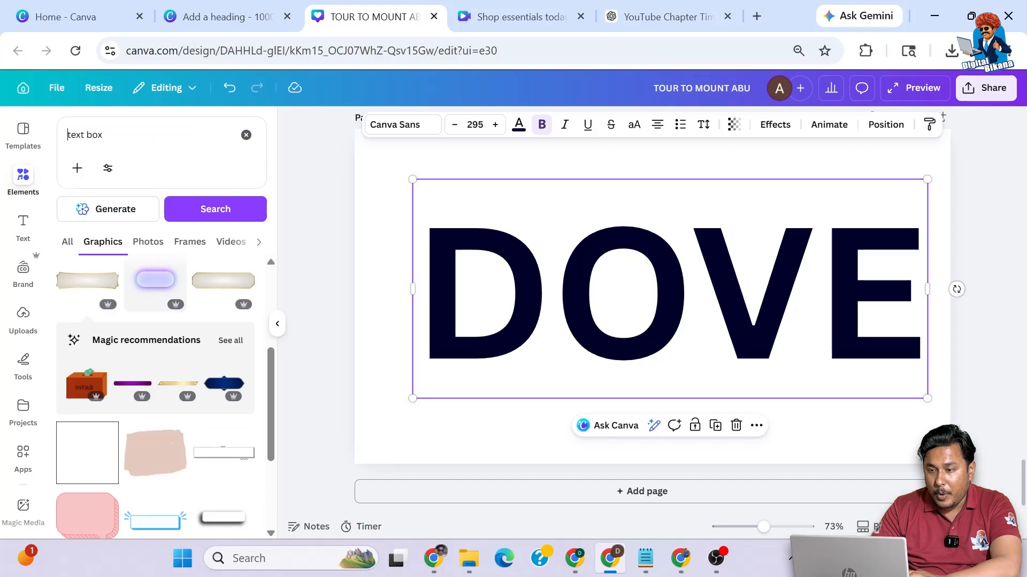
click(246, 135)
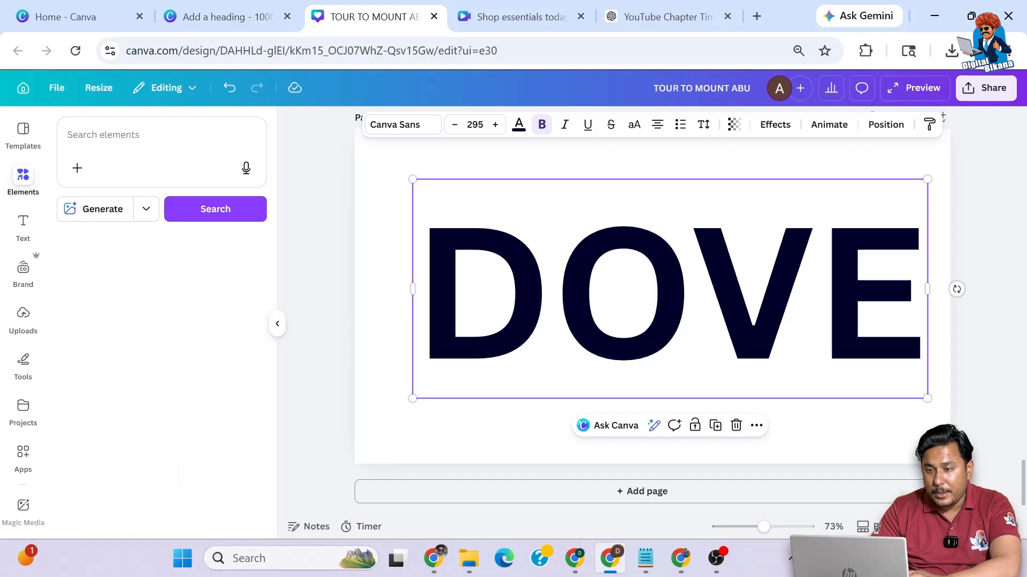
key(s)
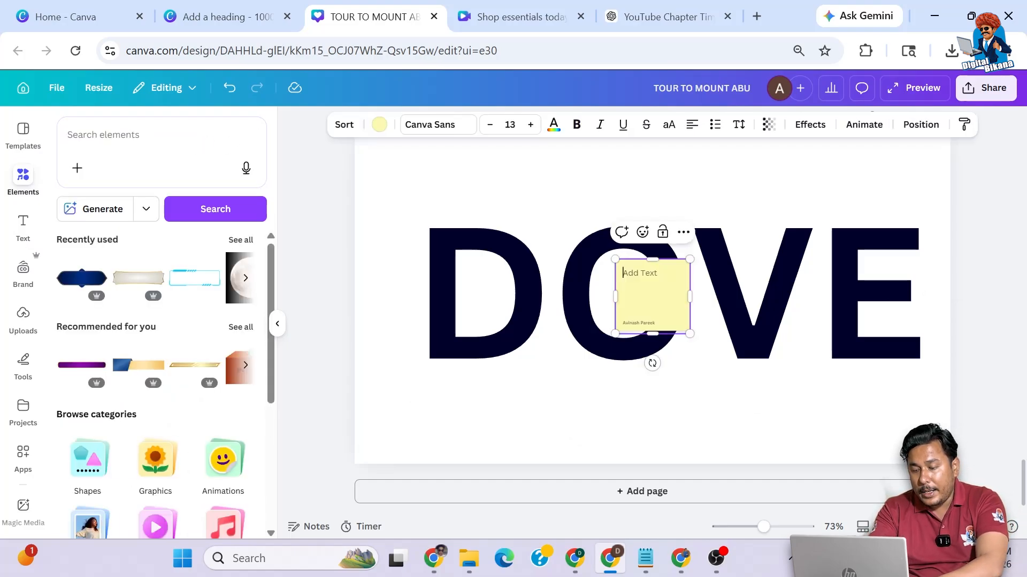
click(942, 255)
click(666, 284)
click(683, 232)
Search the elements for "SQUARE" and add the solid sharp-cornered square shape to page 9.
click(128, 135)
text(SQUARE)
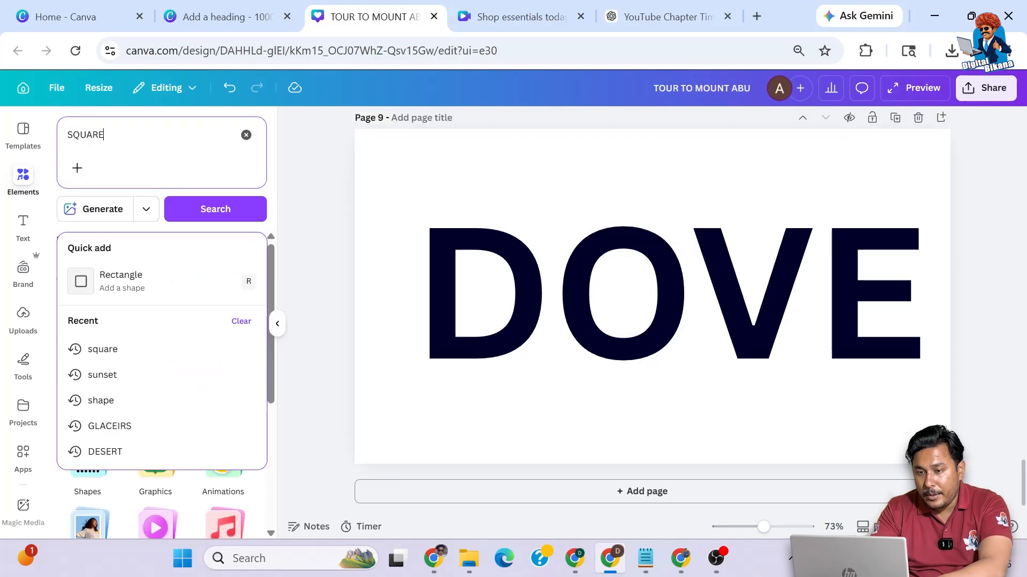
key(Return)
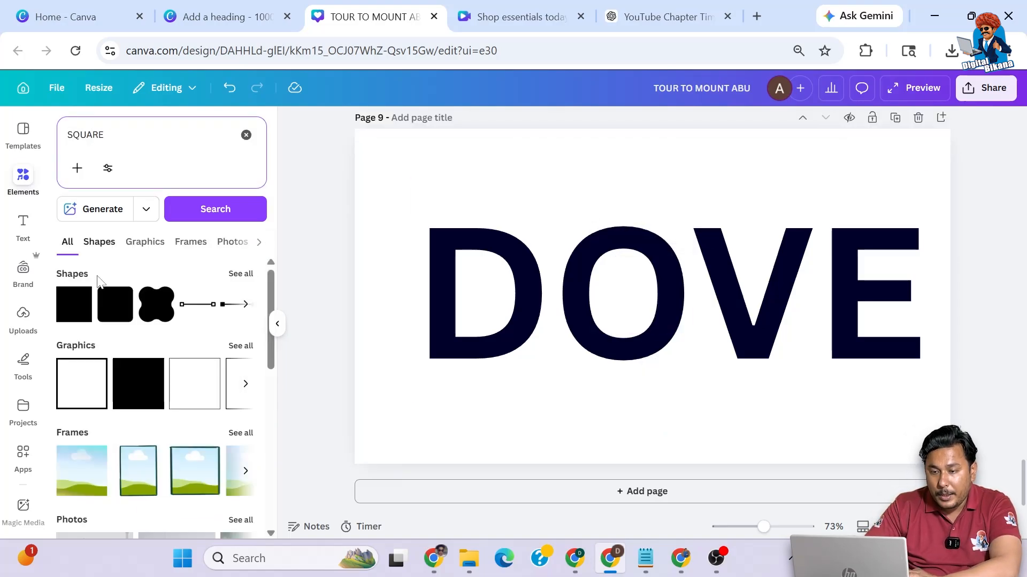
click(77, 302)
click(70, 307)
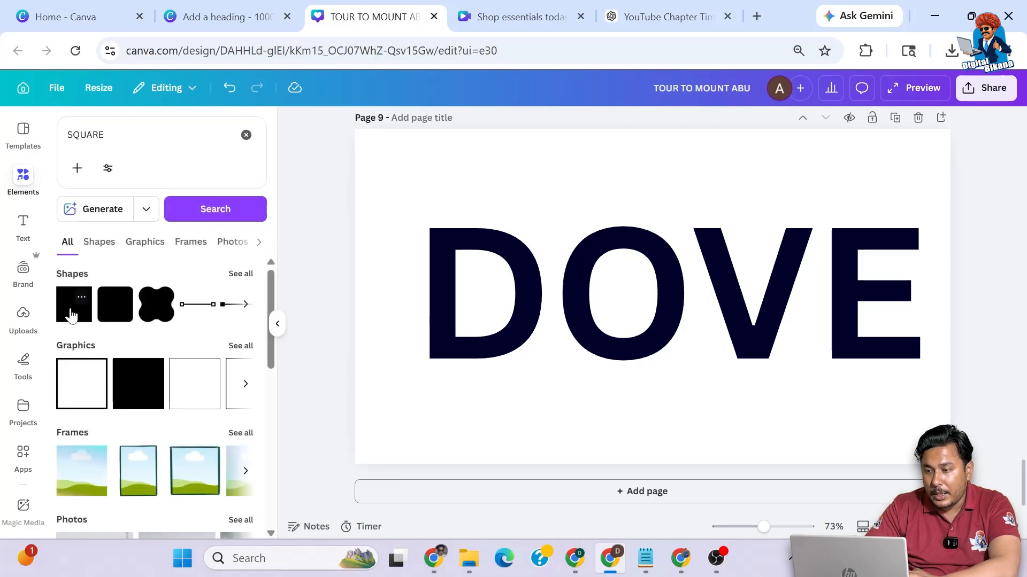
click(71, 316)
click(976, 279)
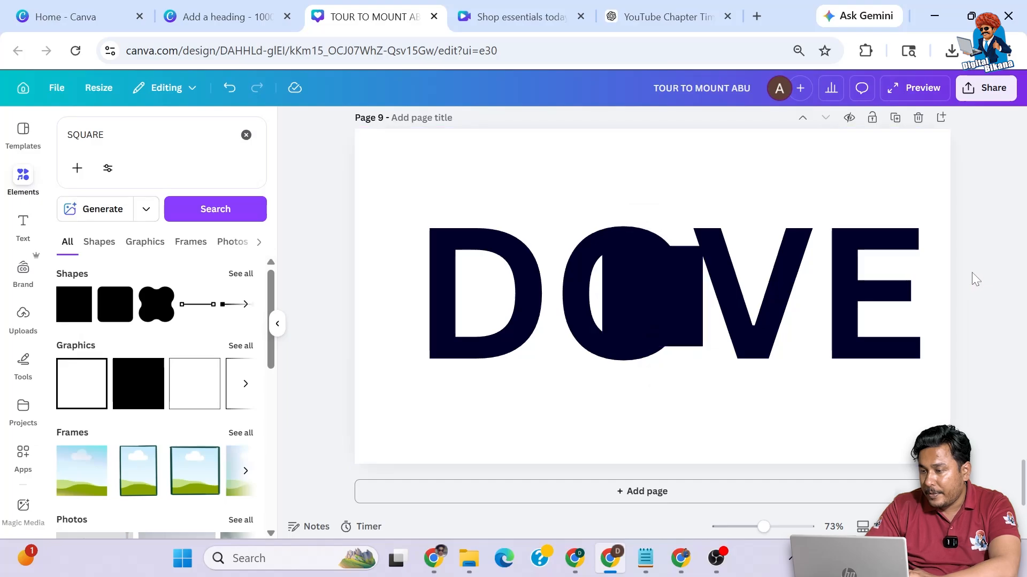
Move and widen the square to cover the upper part of the letter D, and set its transparency to 59.
drag(680, 297, 547, 223)
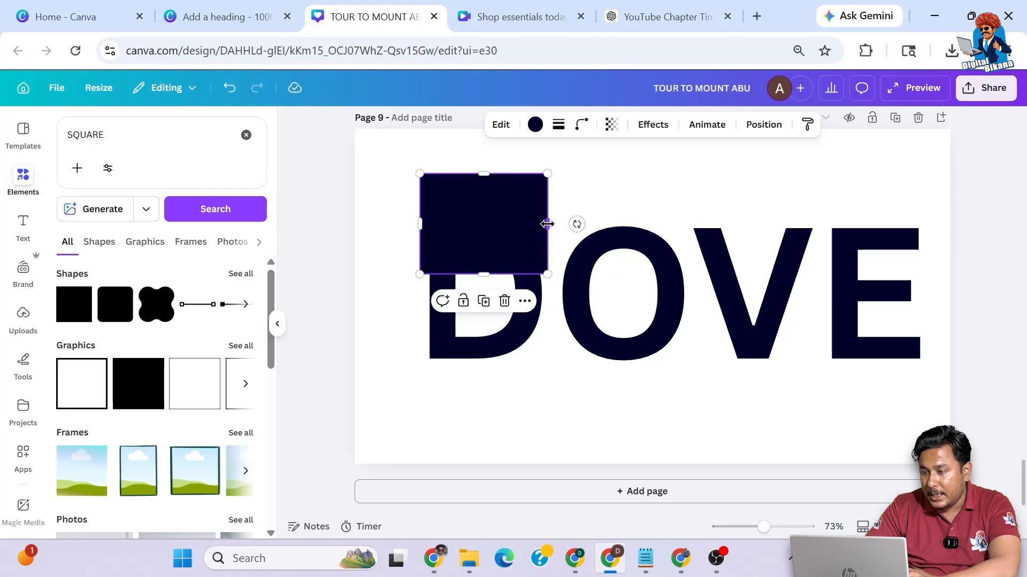
click(613, 129)
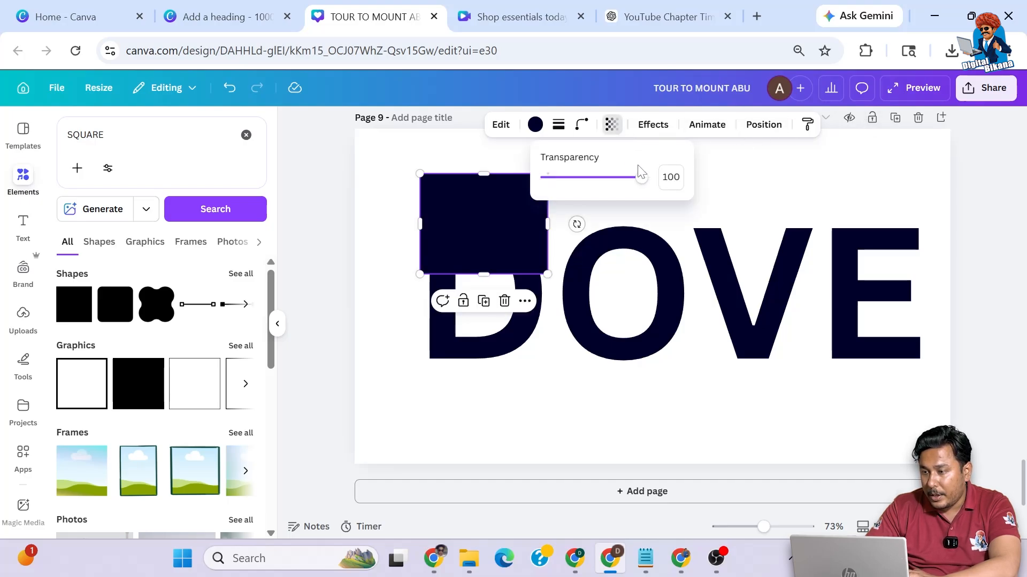
drag(641, 178, 604, 180)
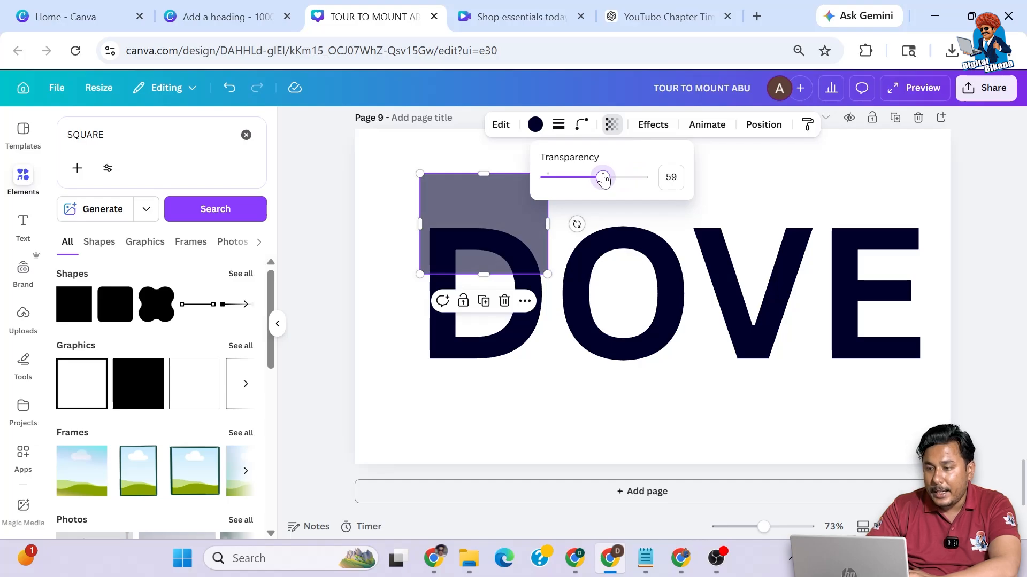
click(972, 326)
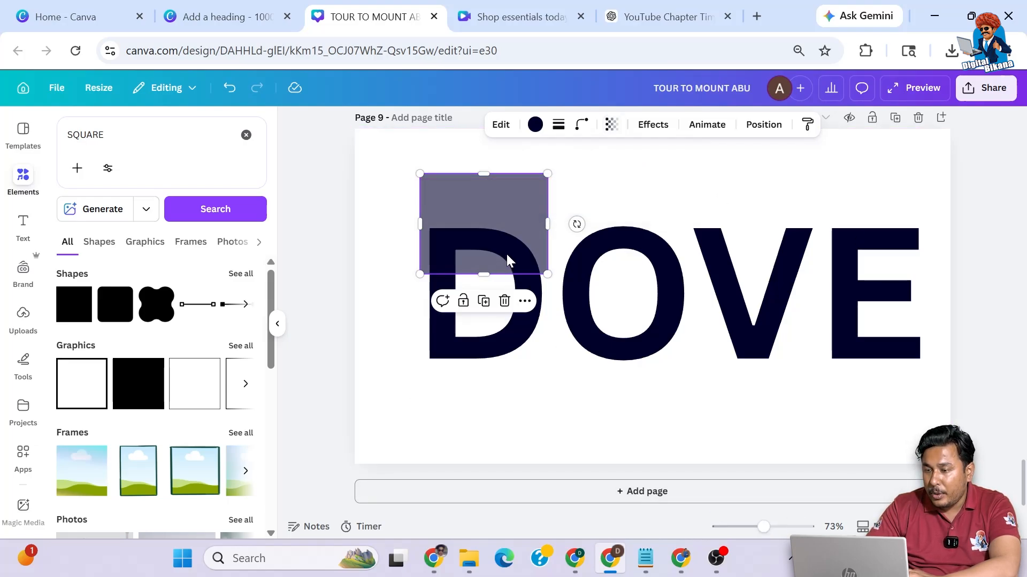
drag(507, 258, 505, 280)
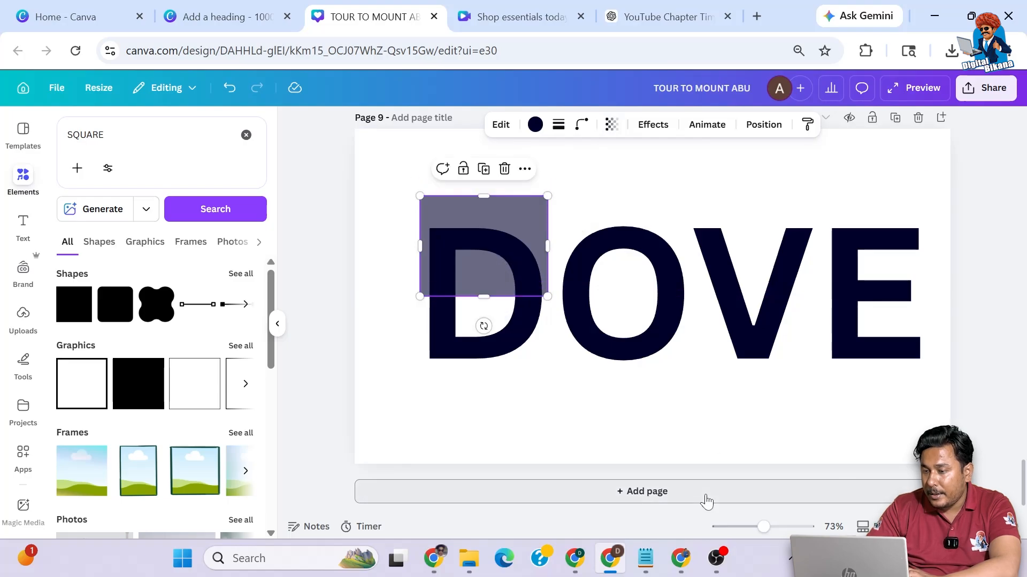
Search the elements for "DOVE" and limit the results to graphics.
mouse_move(766, 528)
mouse_down()
mouse_move(782, 529)
mouse_move(772, 529)
mouse_up()
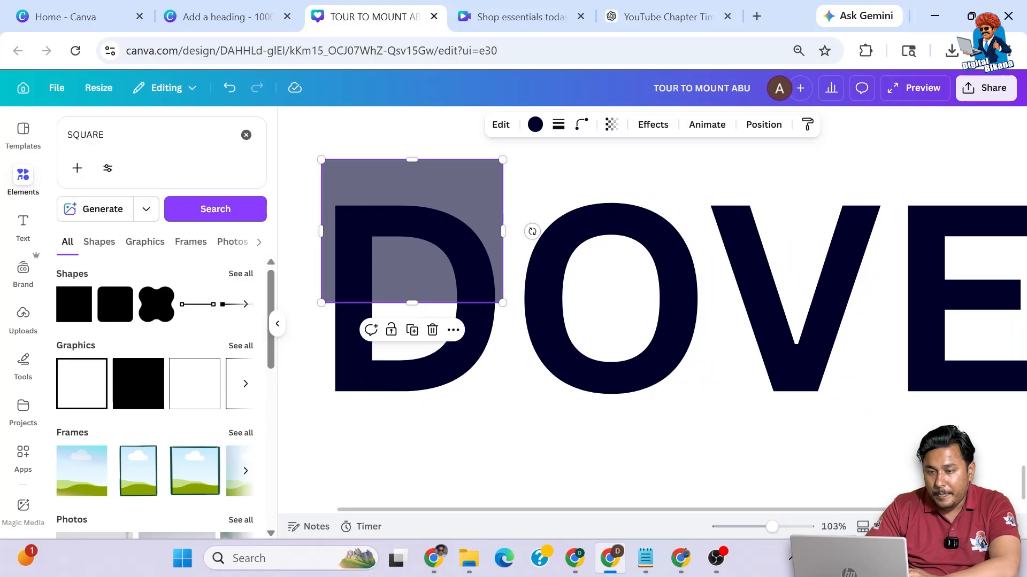
click(134, 135)
key(ctrl+a)
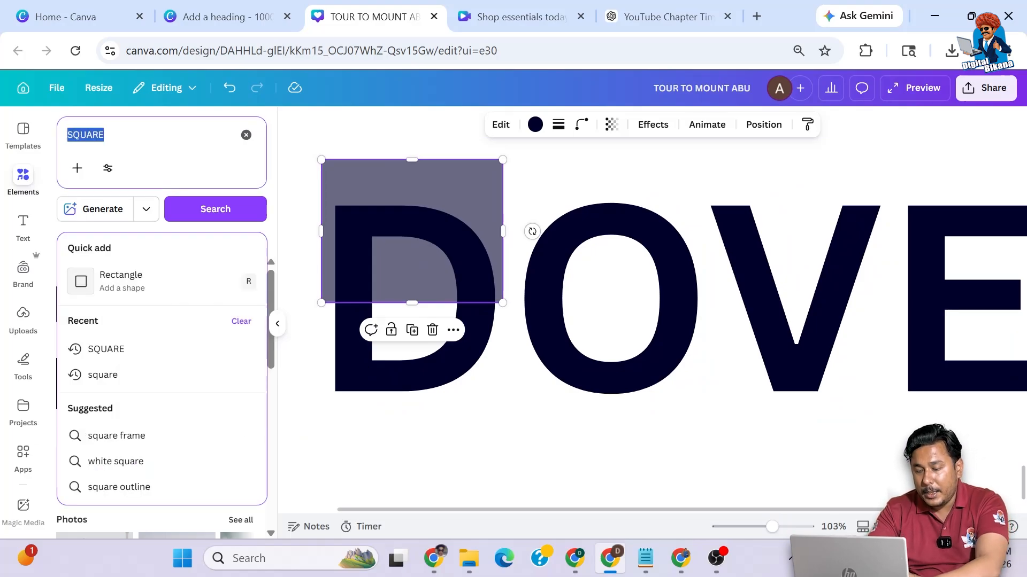
text(DOVE)
key(Return)
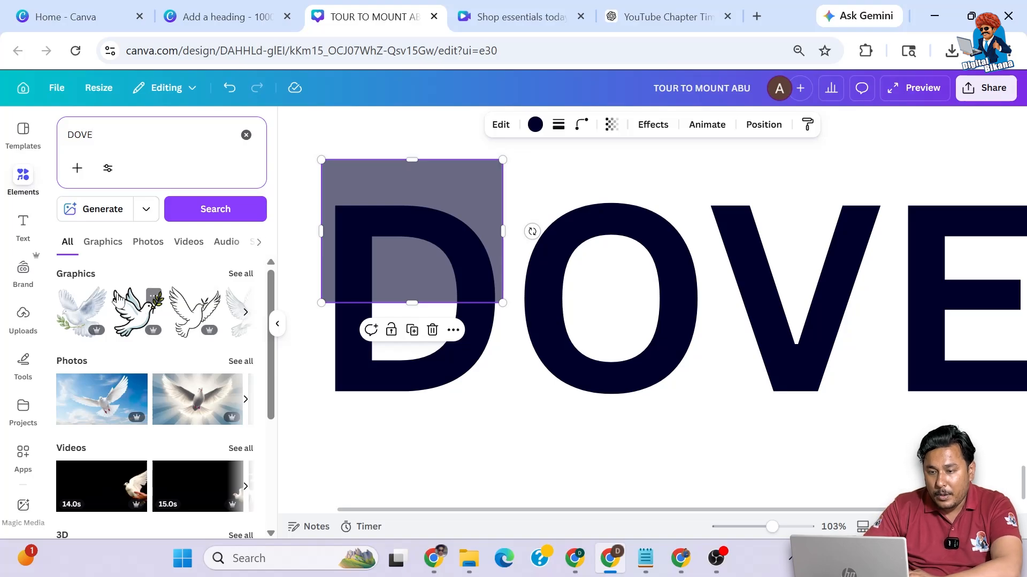
click(111, 244)
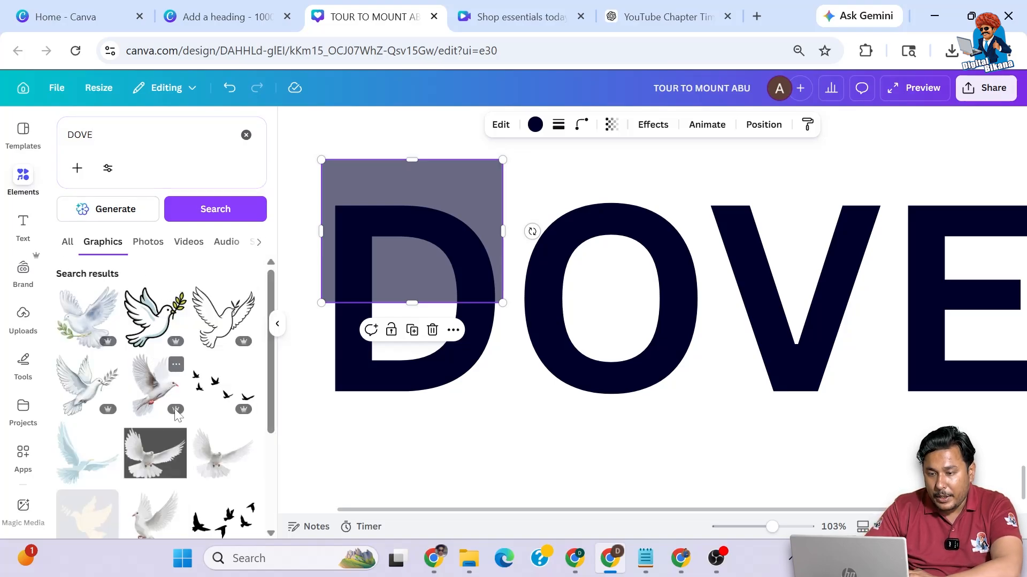
Add the solid black dove silhouette carrying an olive branch, and shrink it to fit on the vertical stem of the letter D.
scroll(177, 414, down, 3)
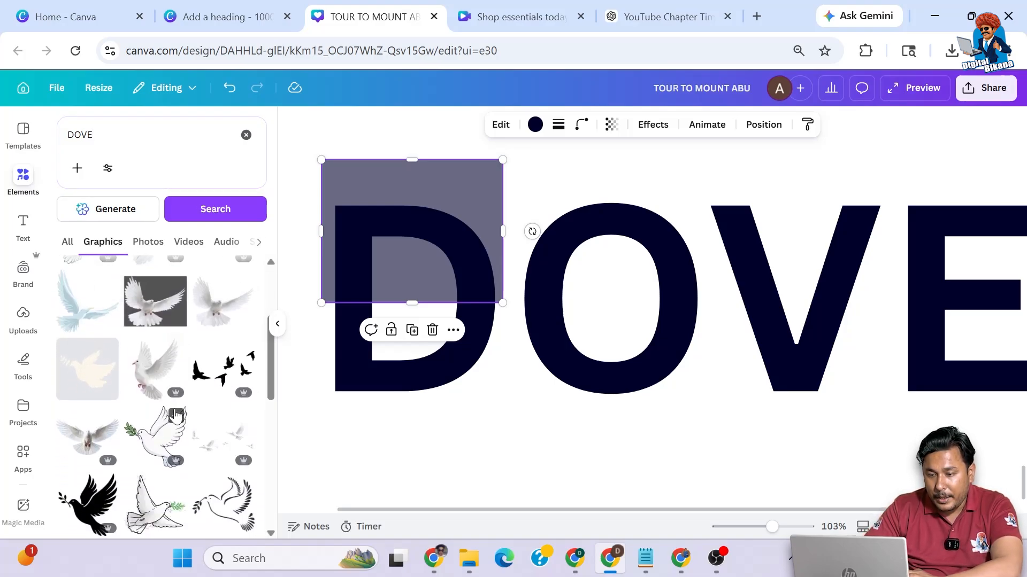
scroll(177, 415, down, 1)
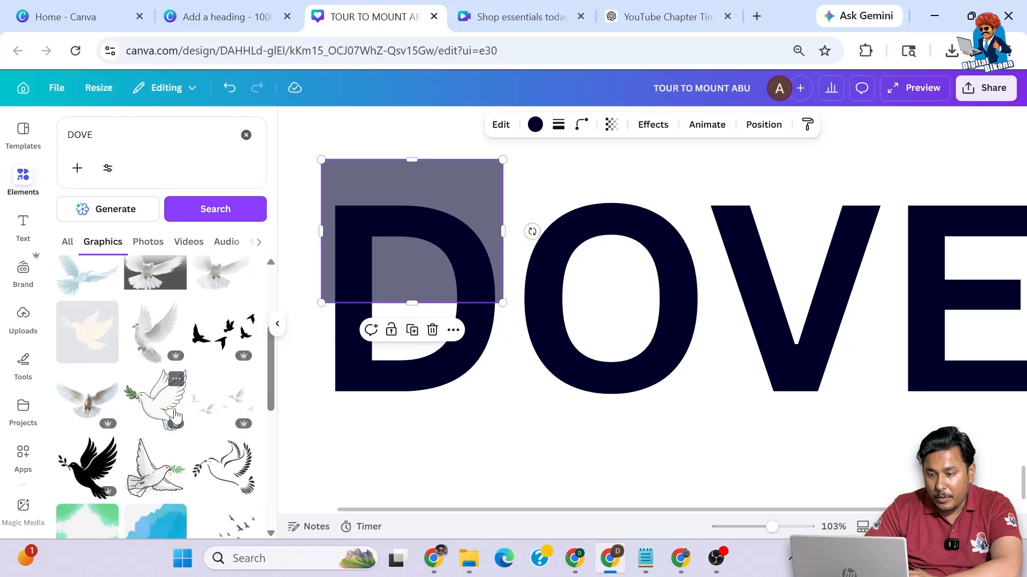
scroll(177, 415, down, 3)
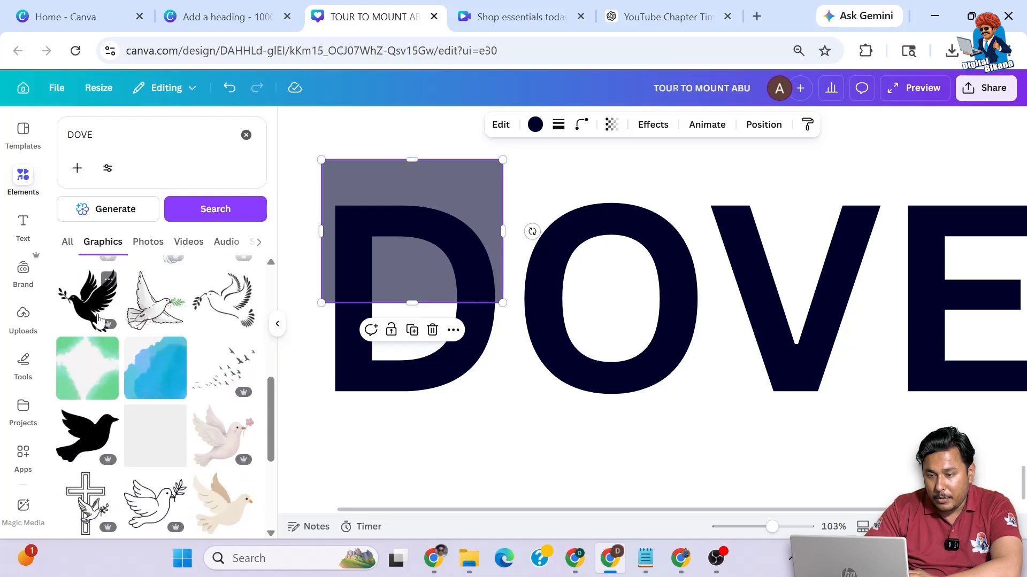
scroll(84, 319, down, 10)
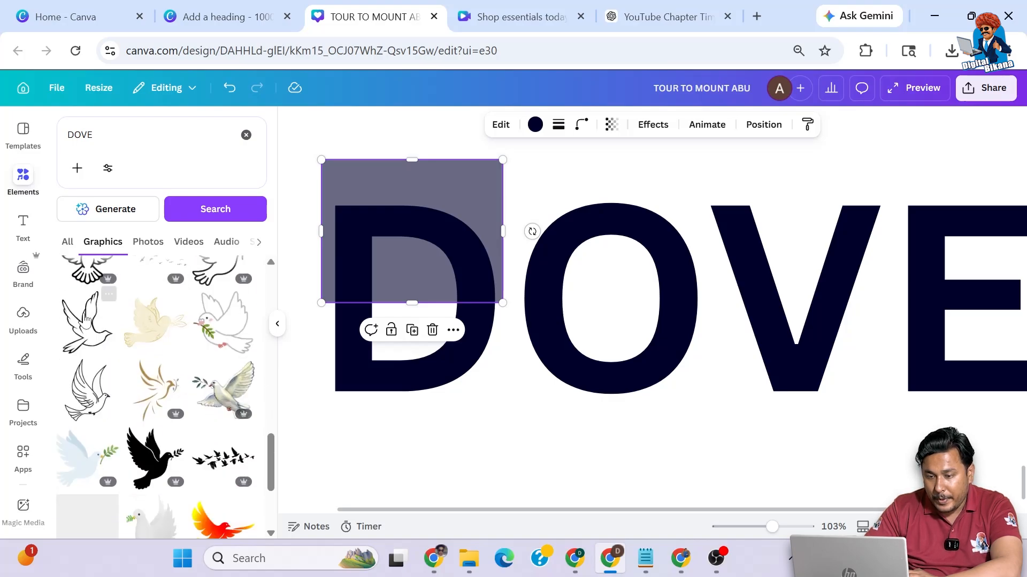
scroll(85, 319, down, 1)
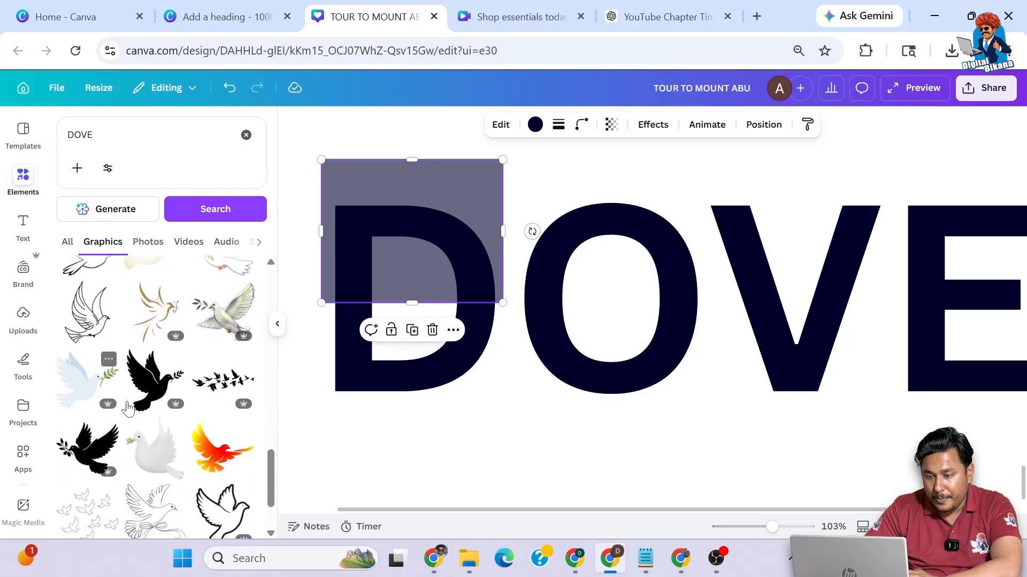
click(152, 404)
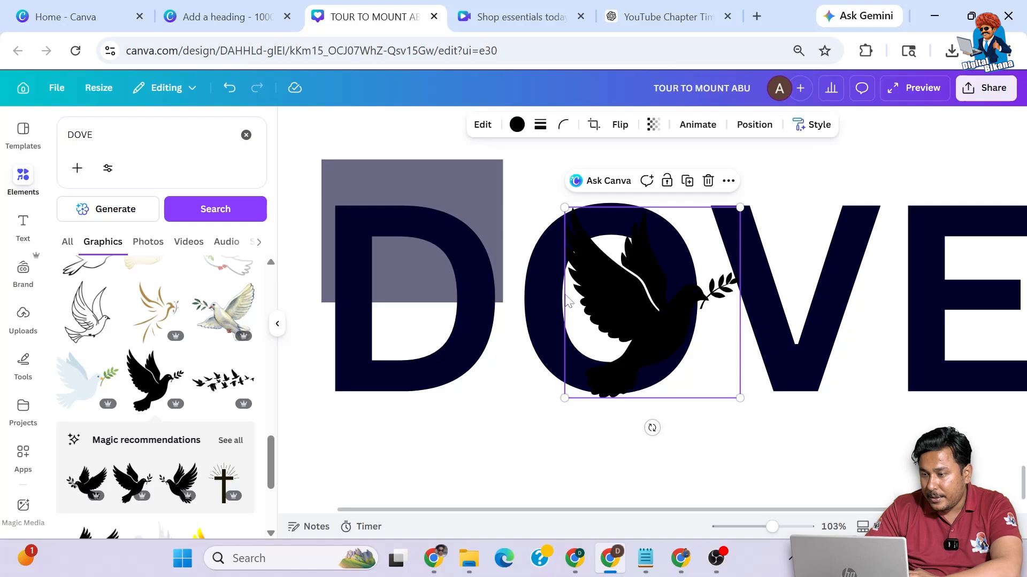
drag(626, 308, 499, 277)
drag(608, 178, 349, 295)
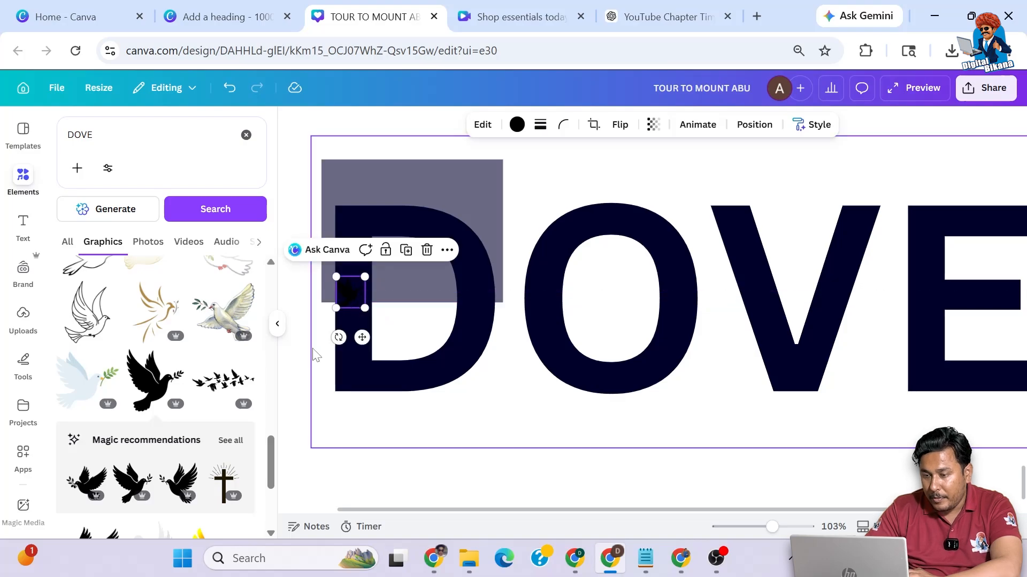
Recolour the dove silhouette on the D's vertical stem to the dark navy document colour.
drag(769, 510, 661, 513)
drag(774, 529, 785, 528)
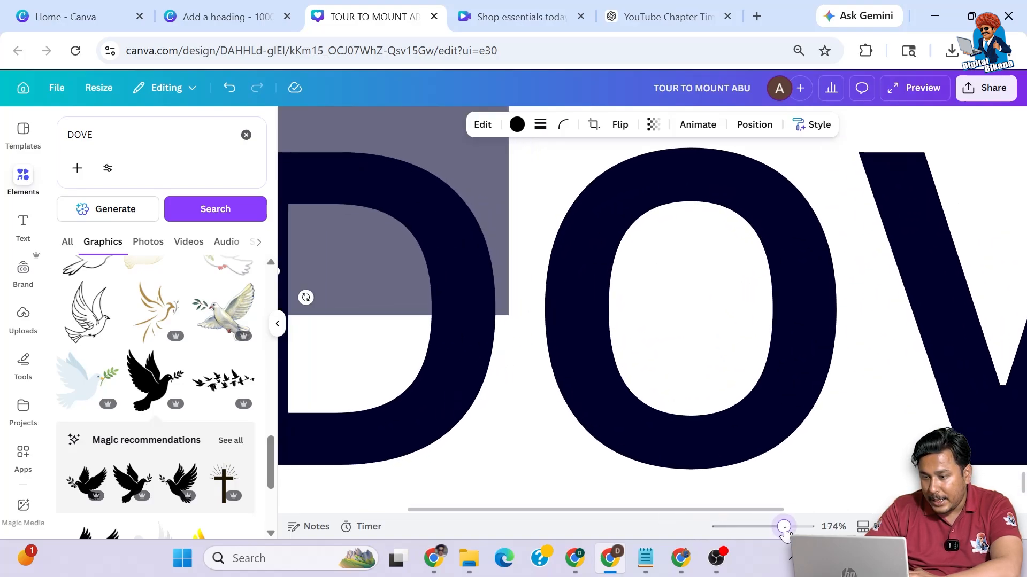
drag(680, 512, 536, 518)
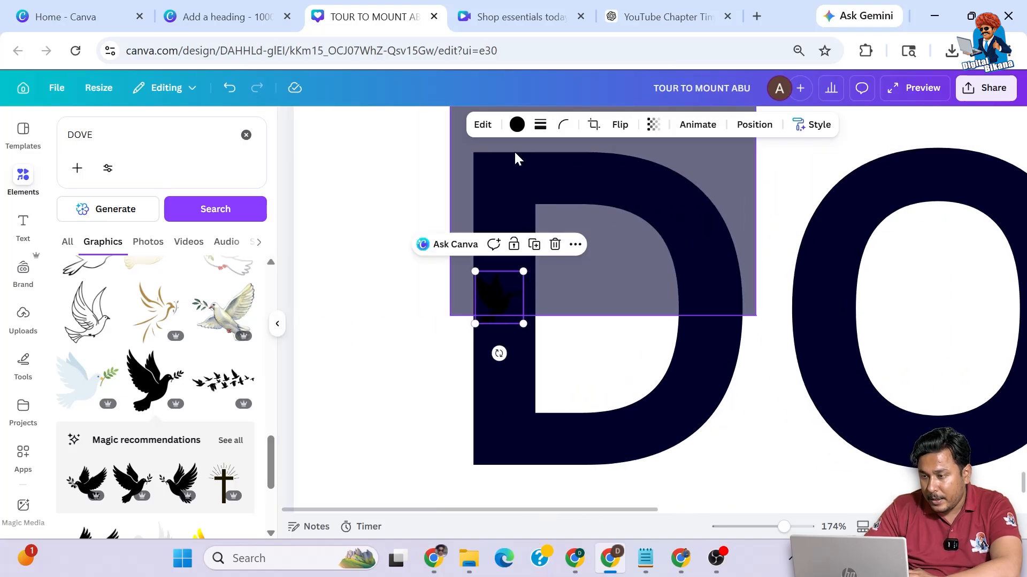
click(517, 124)
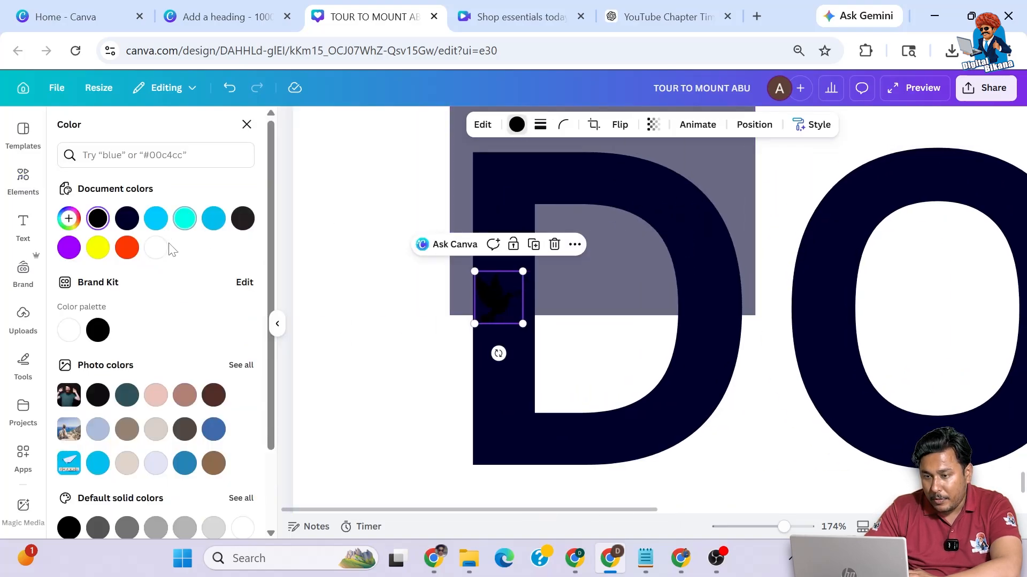
click(123, 227)
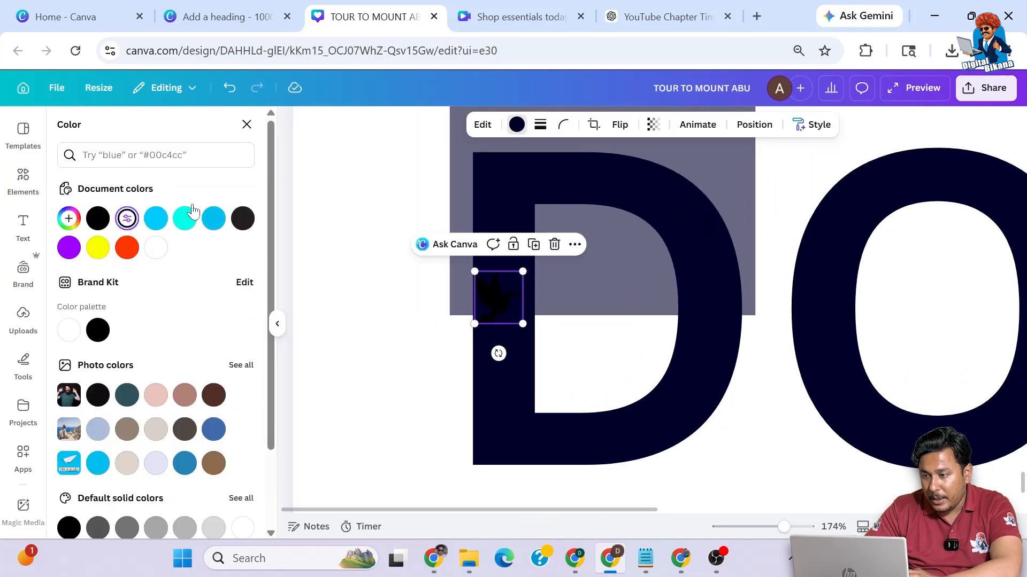
Set the transparency of the navy square over the letter D to 19.
click(460, 207)
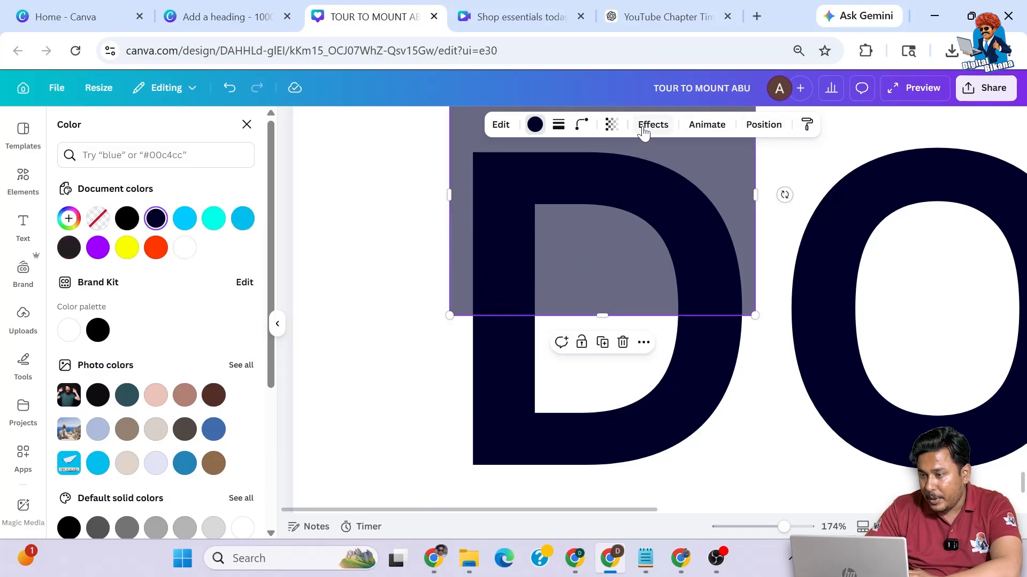
click(618, 134)
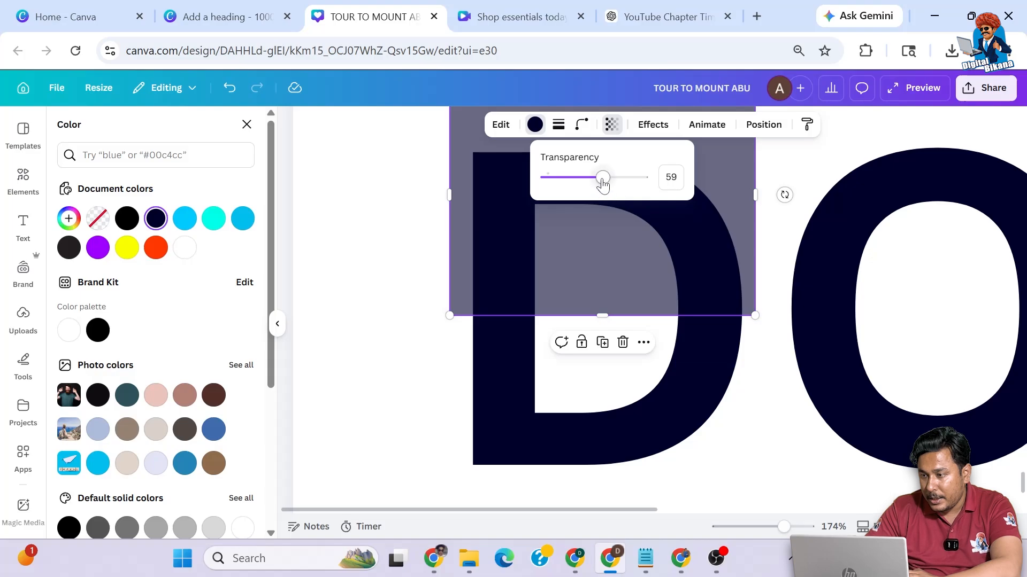
drag(603, 183, 565, 188)
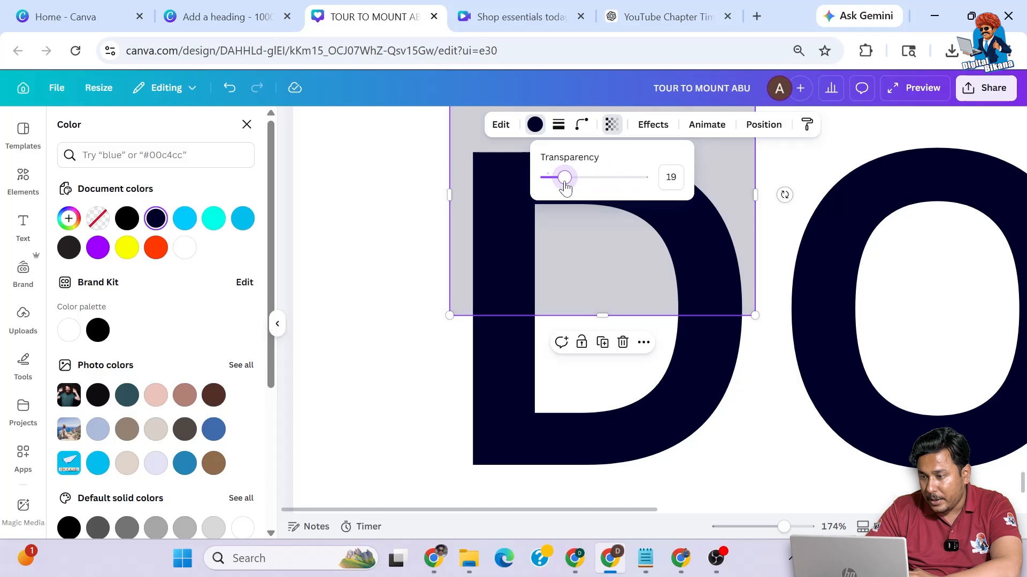
click(383, 289)
click(503, 297)
click(579, 262)
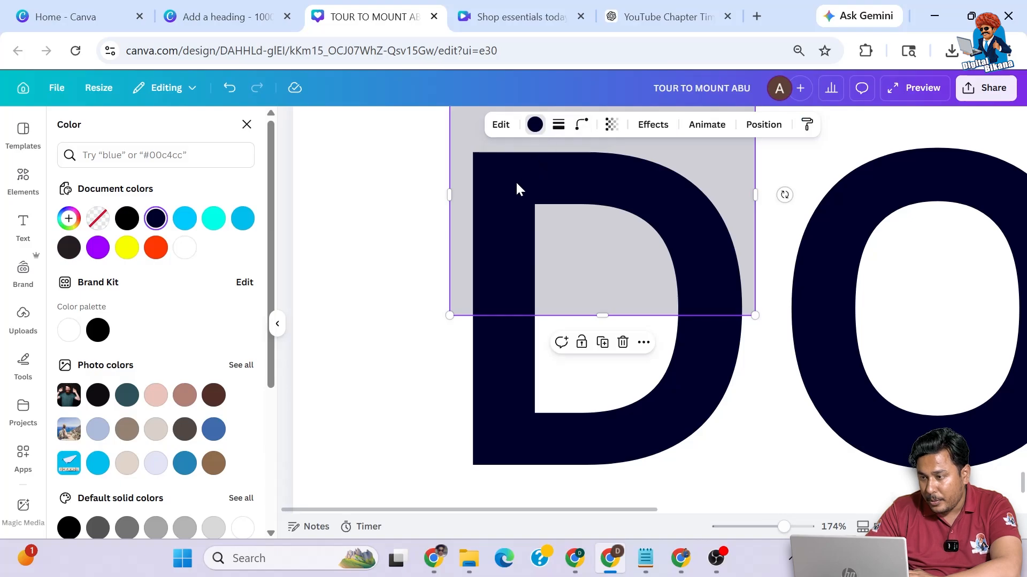
Recolour the square over the D white and raise its transparency value so the letter's upper half looks more faded.
ctrl+scroll(394, 328, up, 3)
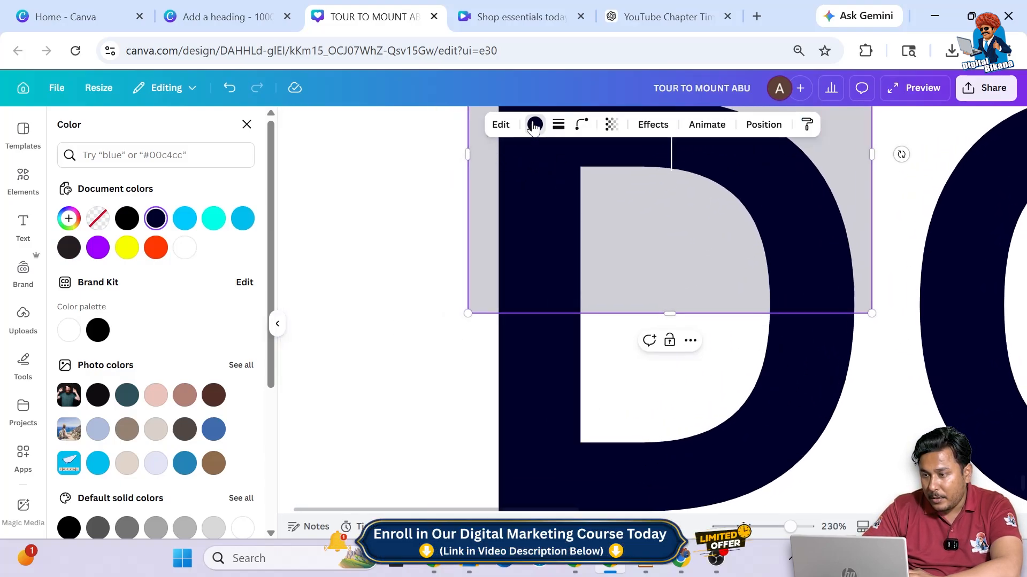
click(534, 124)
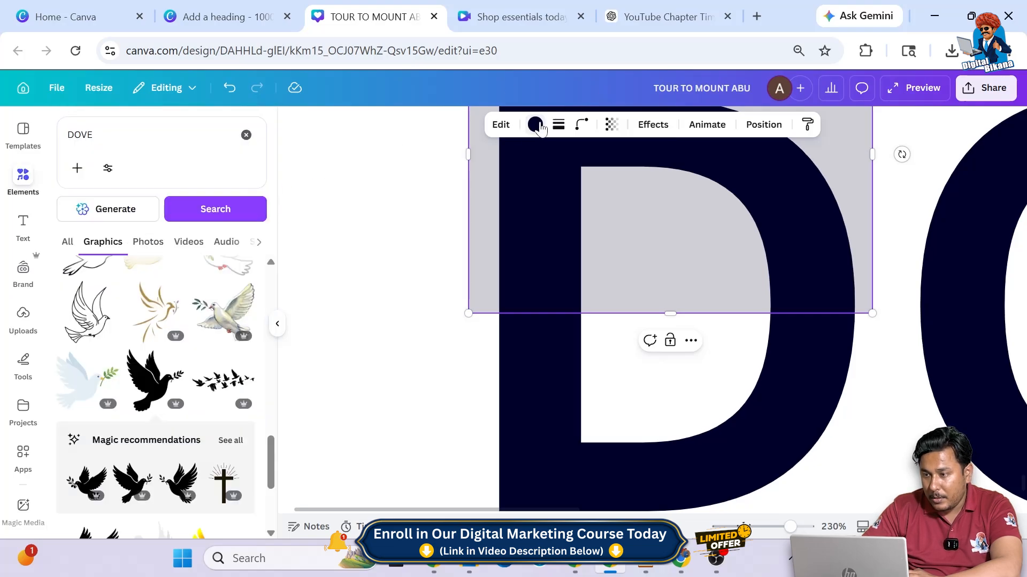
click(536, 124)
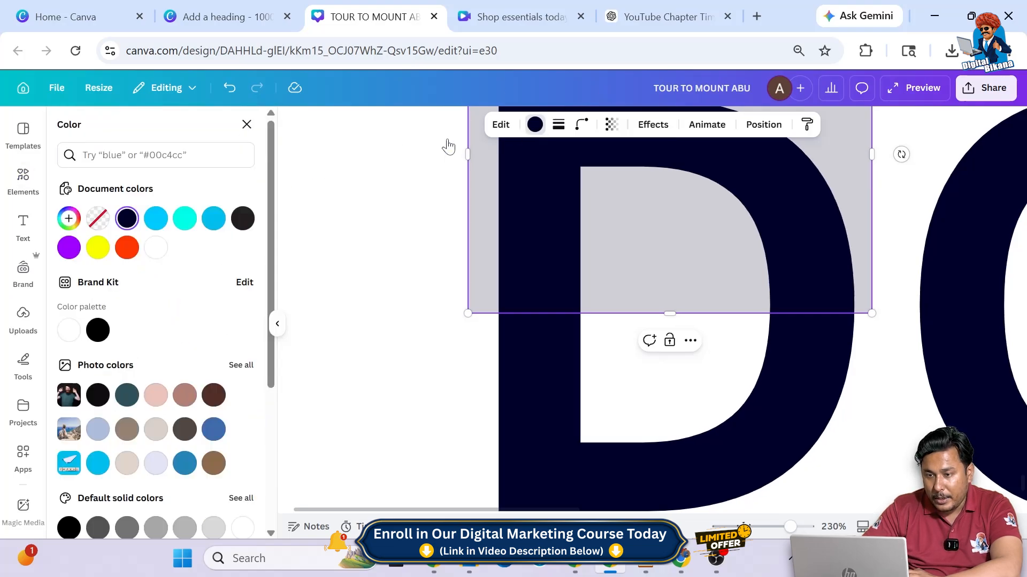
click(69, 330)
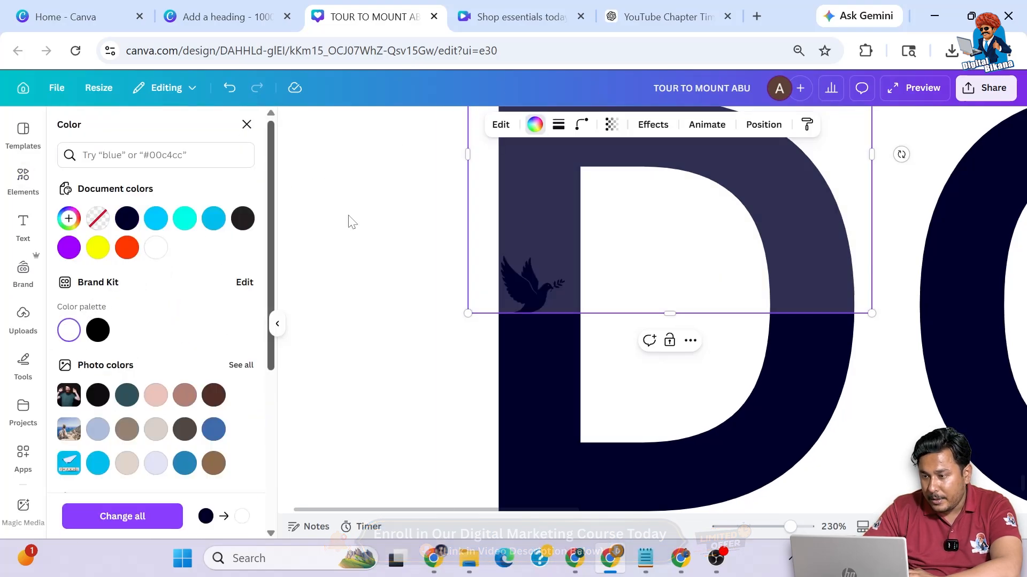
click(611, 125)
drag(564, 177, 587, 179)
Shrink the dove, place it on the square's lower edge, and duplicate it into a row of three across the D's stem.
click(534, 298)
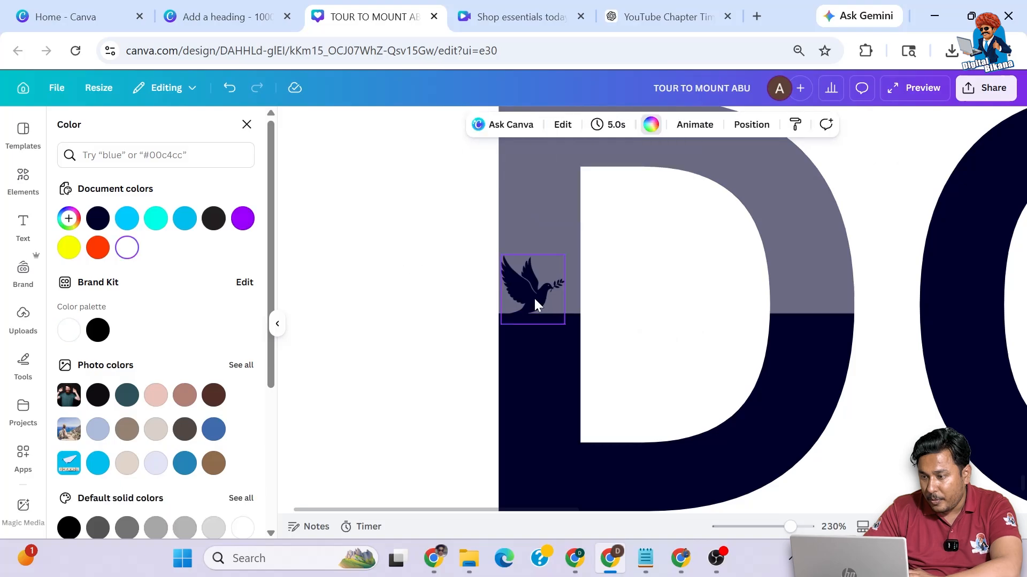
drag(528, 297, 529, 320)
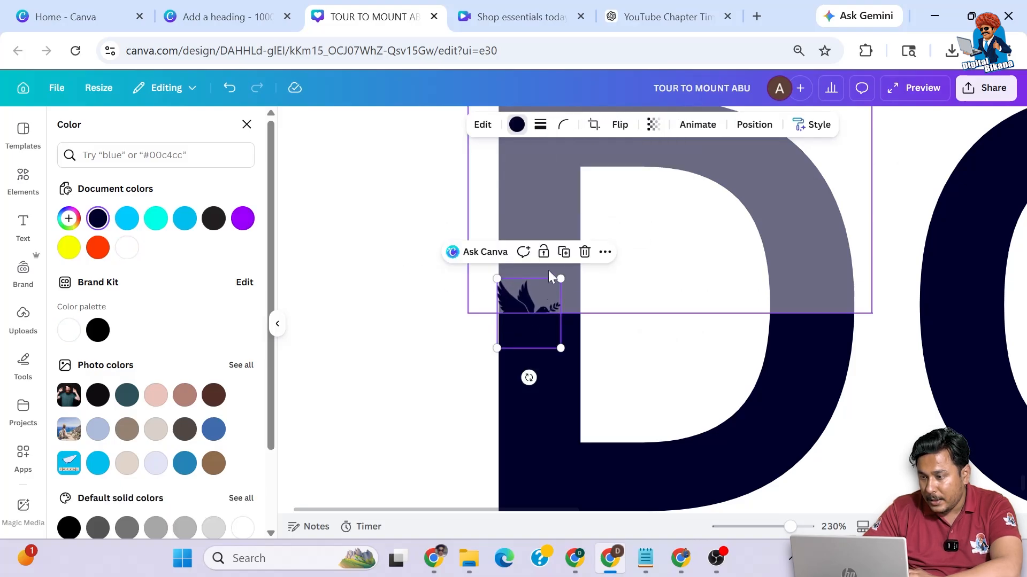
drag(560, 279, 539, 310)
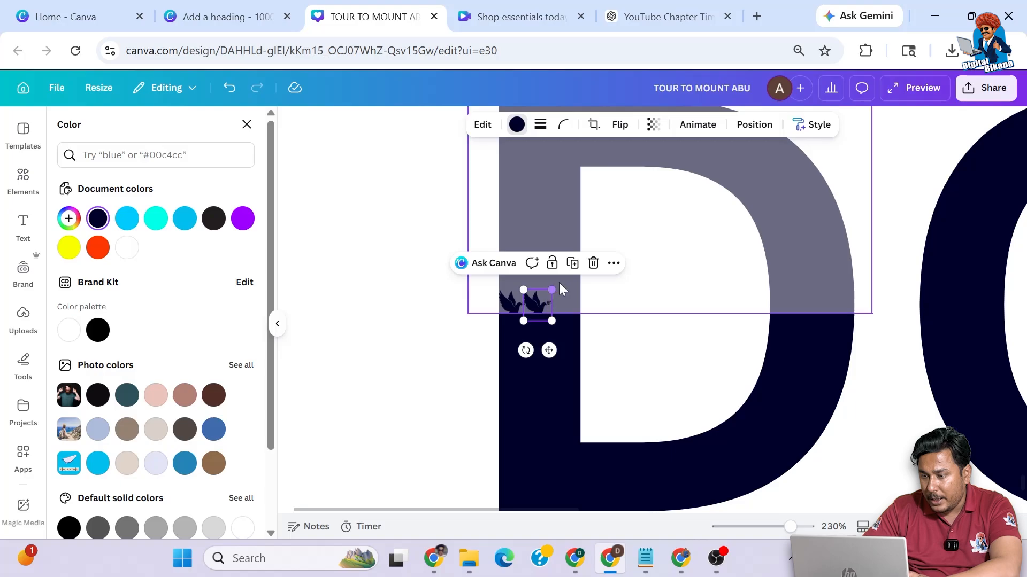
drag(542, 307, 564, 307)
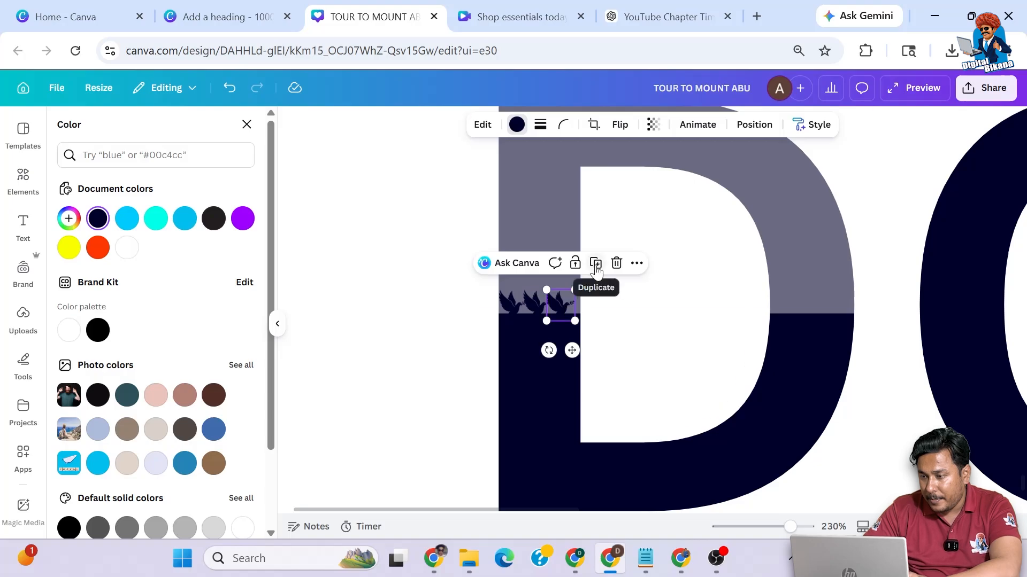
Duplicate the row of three doves and place the copy across the D's right curve at the square's lower edge.
click(514, 307)
shift+click(532, 300)
shift+click(557, 298)
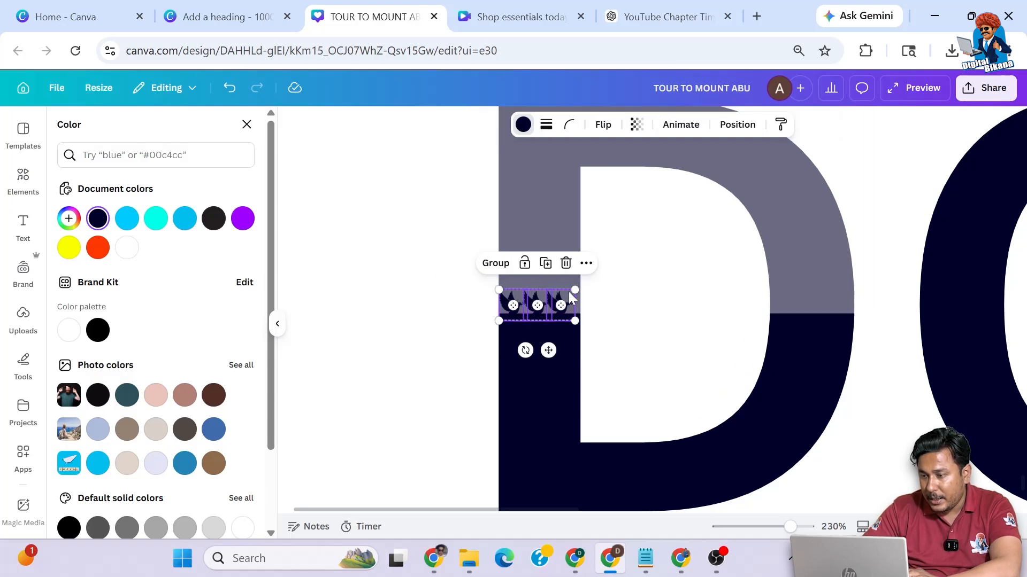
click(545, 263)
drag(571, 374, 826, 356)
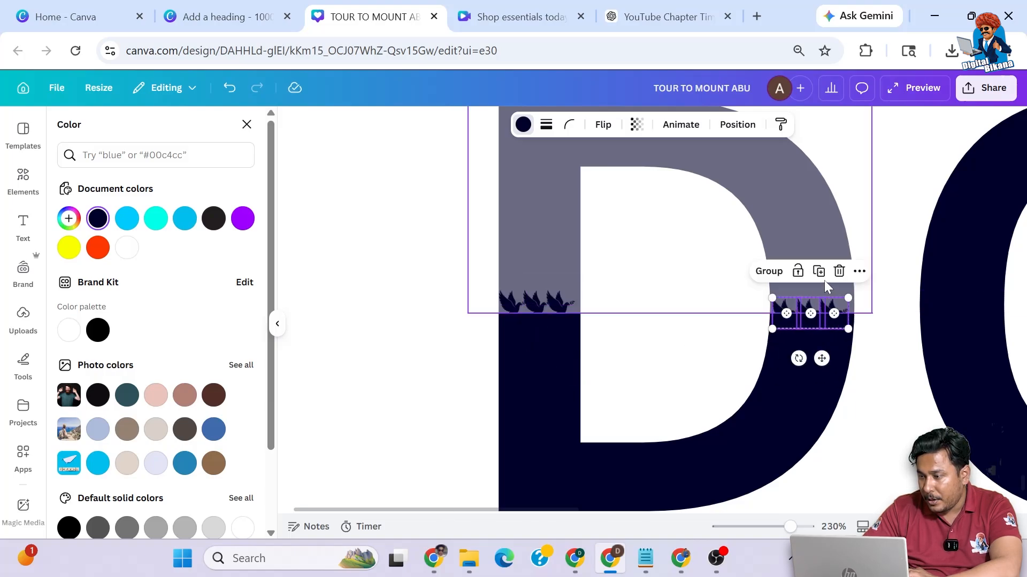
click(827, 345)
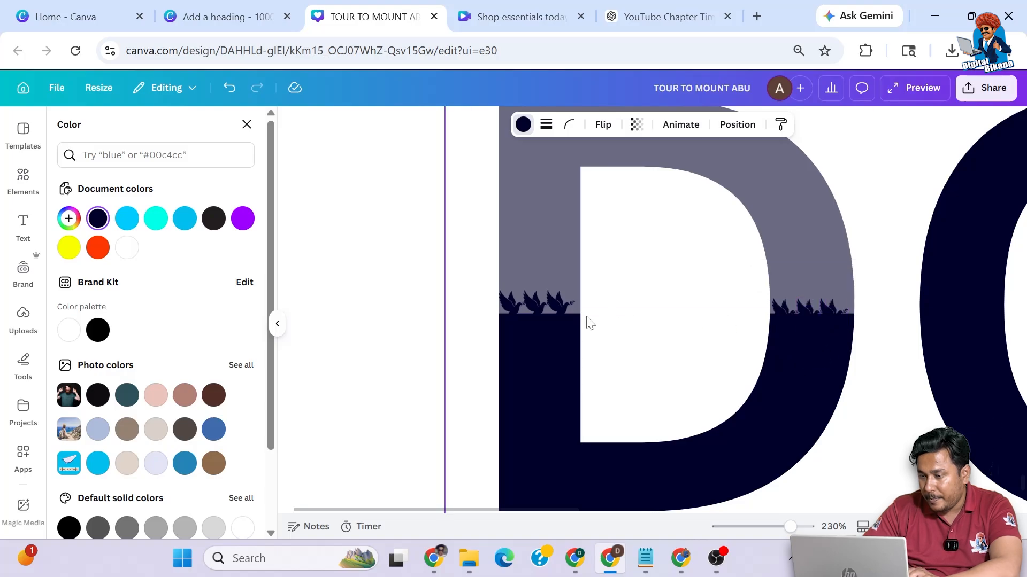
Group the three doves on the D's vertical stem and duplicate the group.
click(518, 306)
shift+click(537, 306)
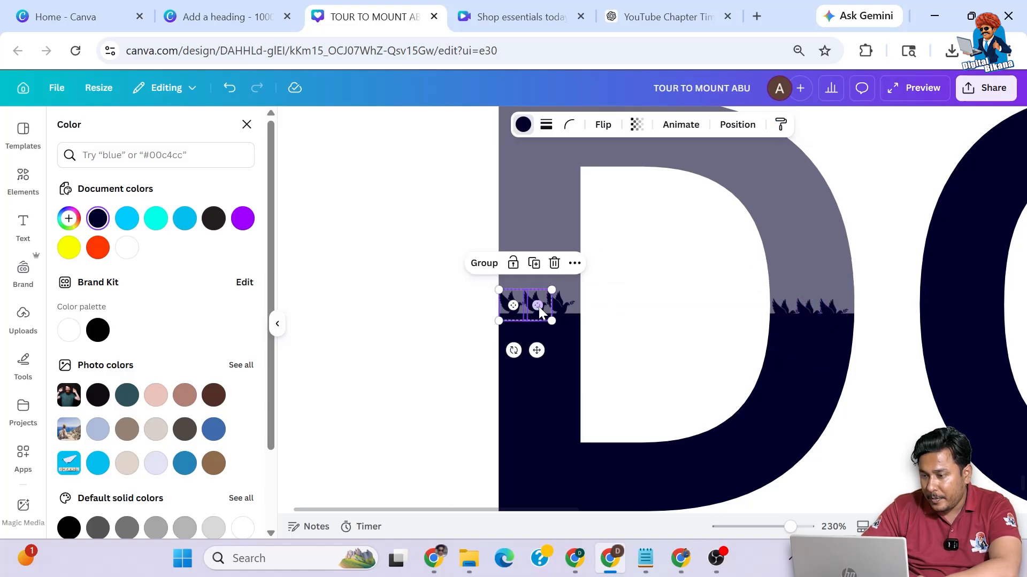
shift+click(558, 307)
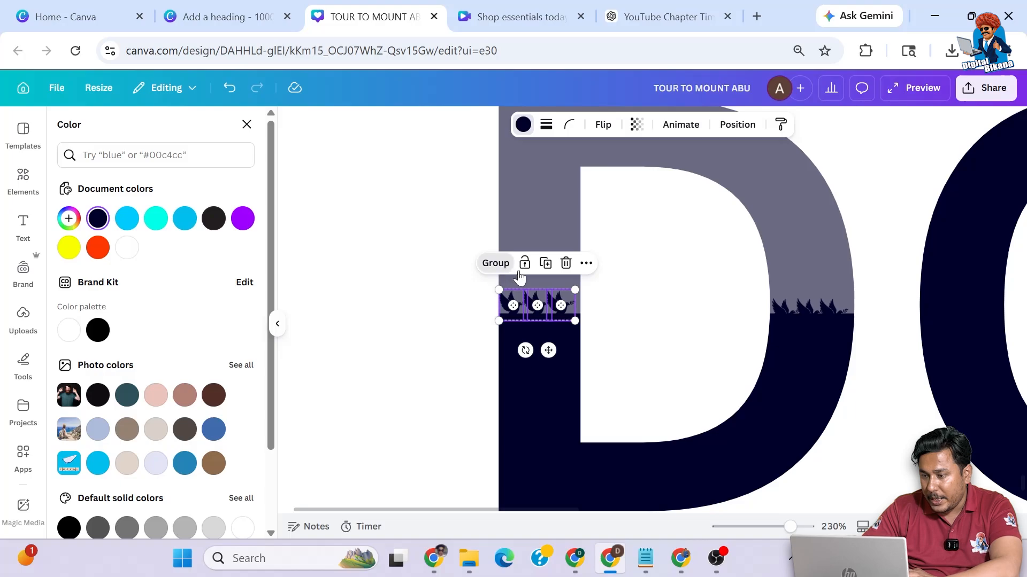
click(506, 270)
click(562, 264)
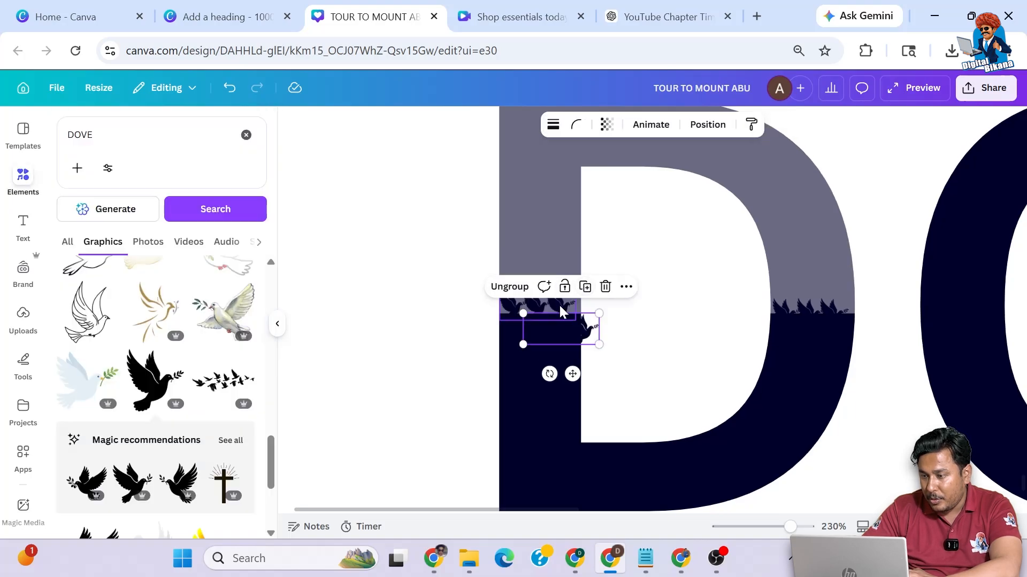
Stack copies of the dove group upward along the faded part of the D's vertical stem.
drag(563, 326, 563, 262)
click(561, 235)
click(568, 182)
click(568, 222)
Fill the faded right curve of the D with overlapping copies of the dove group, working up toward the top.
drag(559, 306, 816, 290)
click(826, 248)
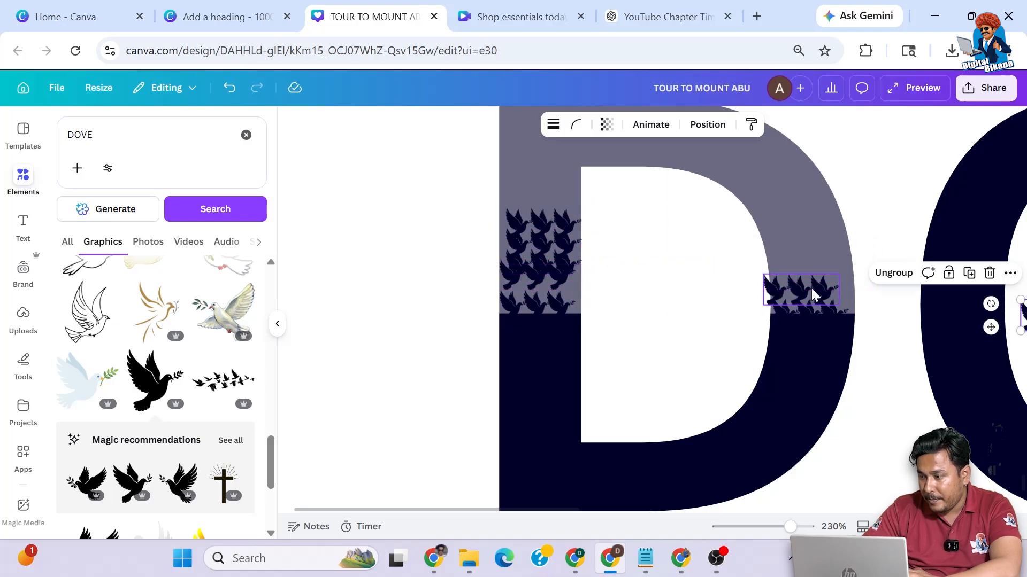
scroll(994, 320, up, 1)
drag(990, 342, 757, 307)
click(848, 251)
drag(835, 288, 809, 216)
click(845, 202)
click(806, 180)
click(769, 159)
click(730, 220)
click(692, 197)
click(746, 199)
click(768, 159)
click(836, 182)
drag(875, 251, 783, 198)
click(811, 234)
click(787, 204)
drag(765, 136, 749, 144)
Cover the upper part of the D's stem and its top bar with more copies of the dove group.
click(535, 244)
click(568, 198)
drag(570, 258, 562, 175)
click(552, 171)
click(568, 236)
click(602, 188)
click(654, 212)
drag(643, 194, 516, 166)
click(551, 203)
Line the D's top edge with copies of the dove group and fill the remaining gaps in its top bar.
drag(442, 153, 553, 131)
scroll(540, 192, up, 1)
click(559, 154)
drag(548, 167, 662, 189)
click(683, 229)
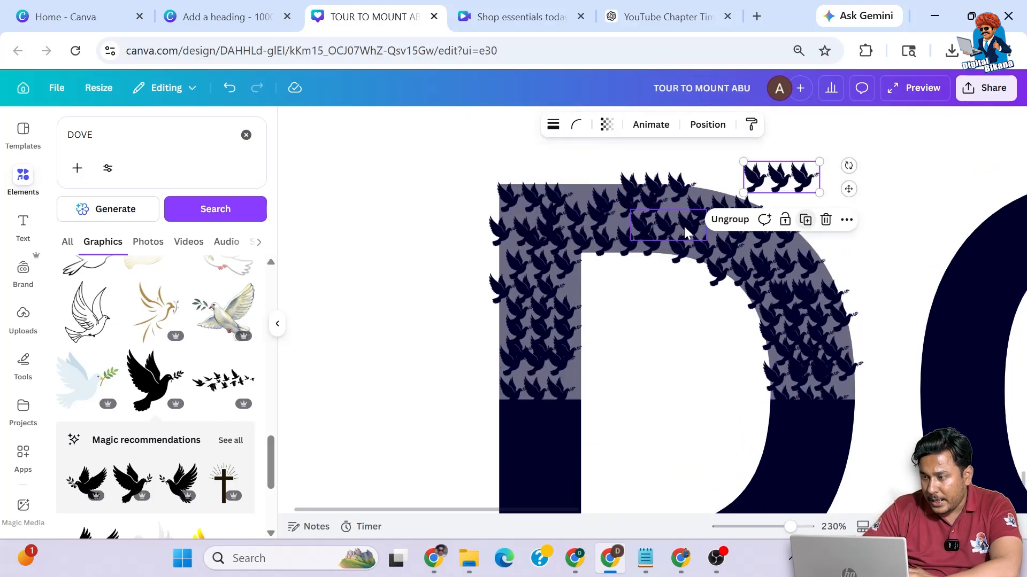
drag(791, 174, 607, 184)
click(586, 190)
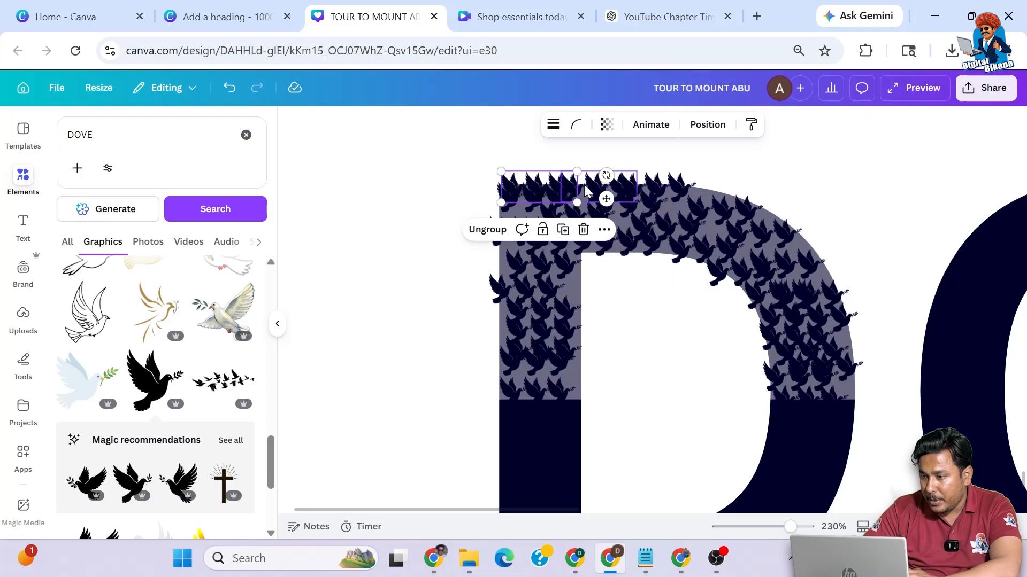
drag(546, 186, 712, 186)
click(731, 237)
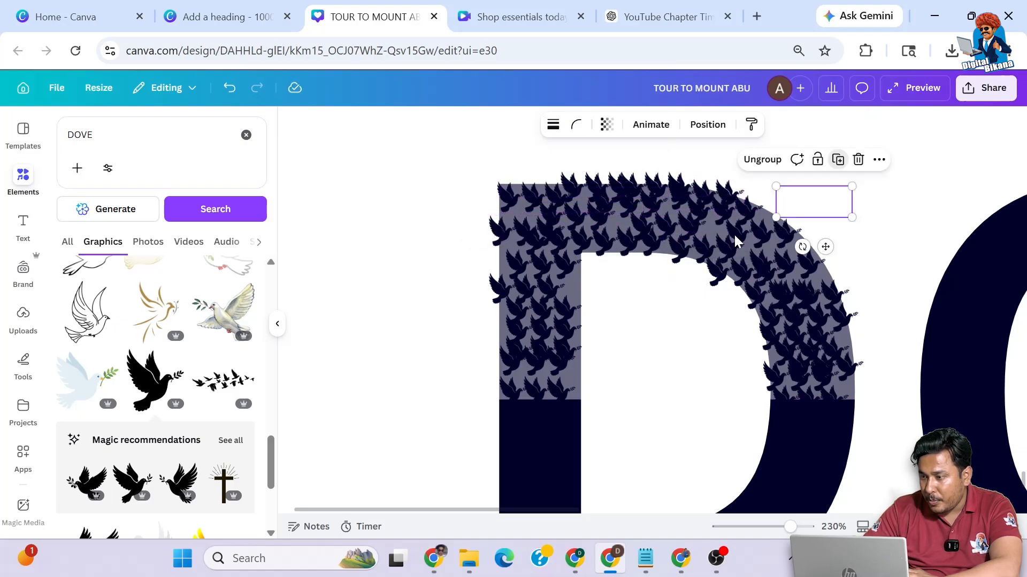
drag(811, 206, 606, 229)
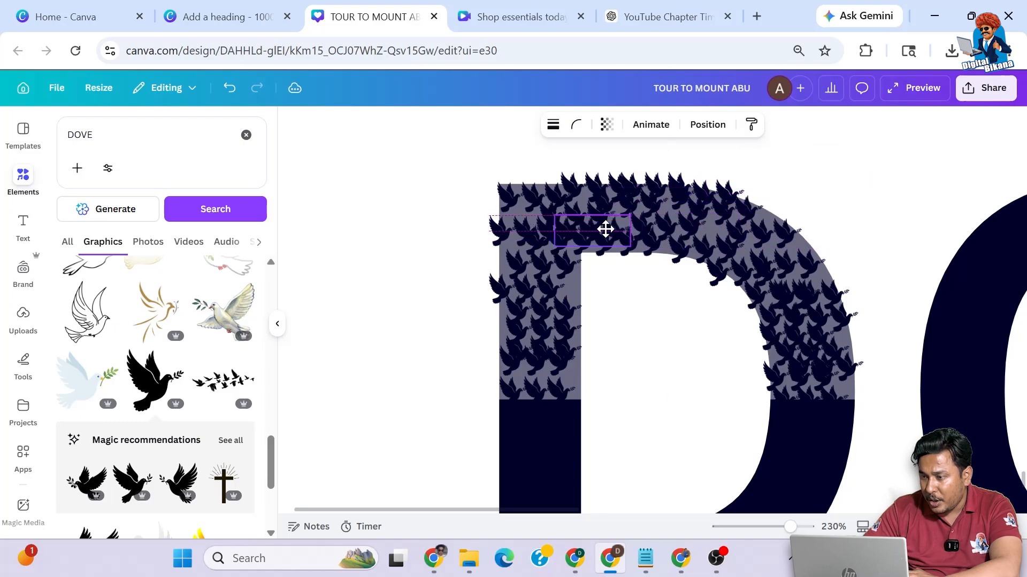
Move a dove group off the D's top-left corner, ungroup it, and arrange its doves diagonally outward in increasing size.
drag(525, 199, 538, 175)
scroll(398, 211, up, 1)
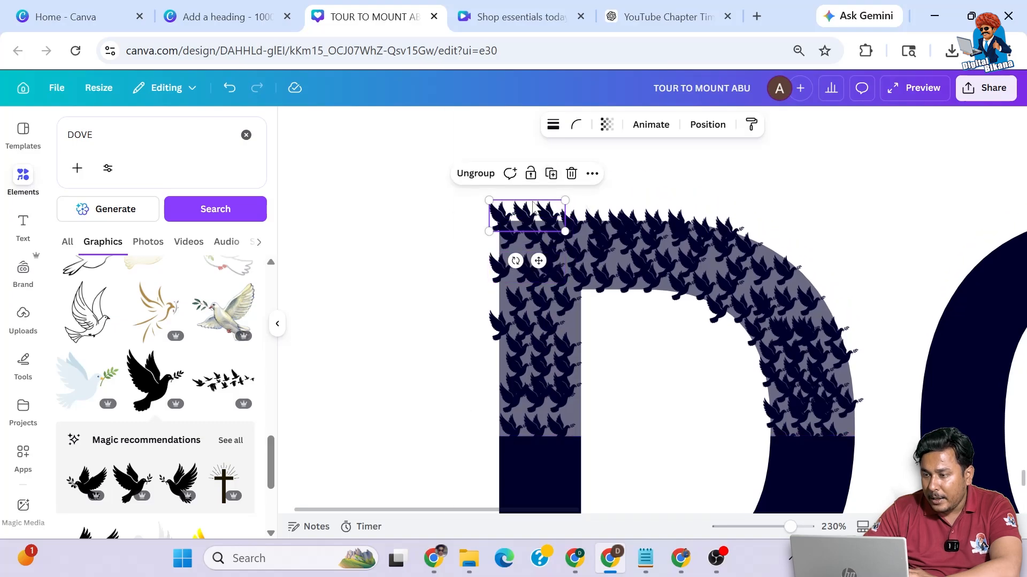
drag(537, 216, 476, 212)
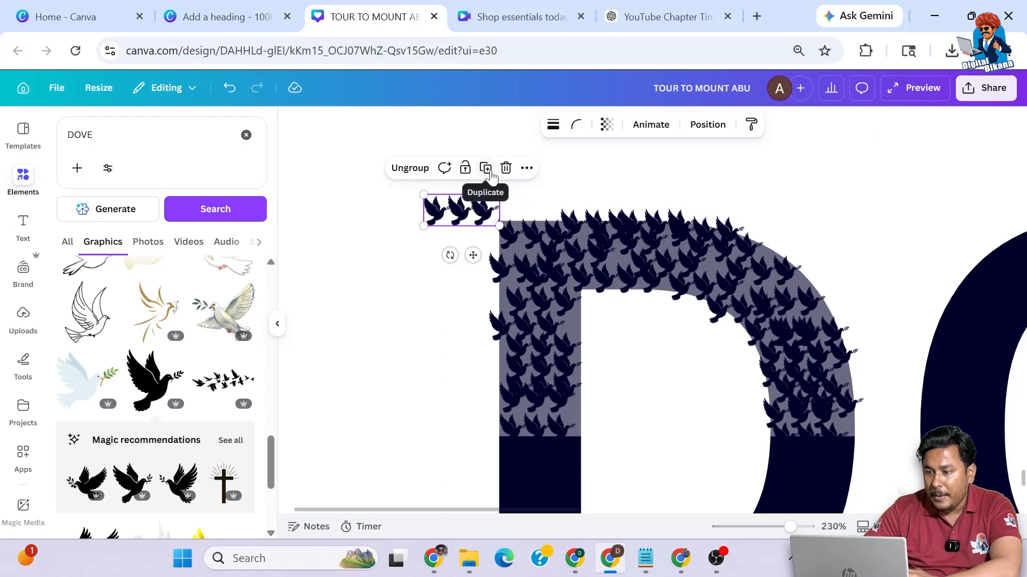
click(419, 172)
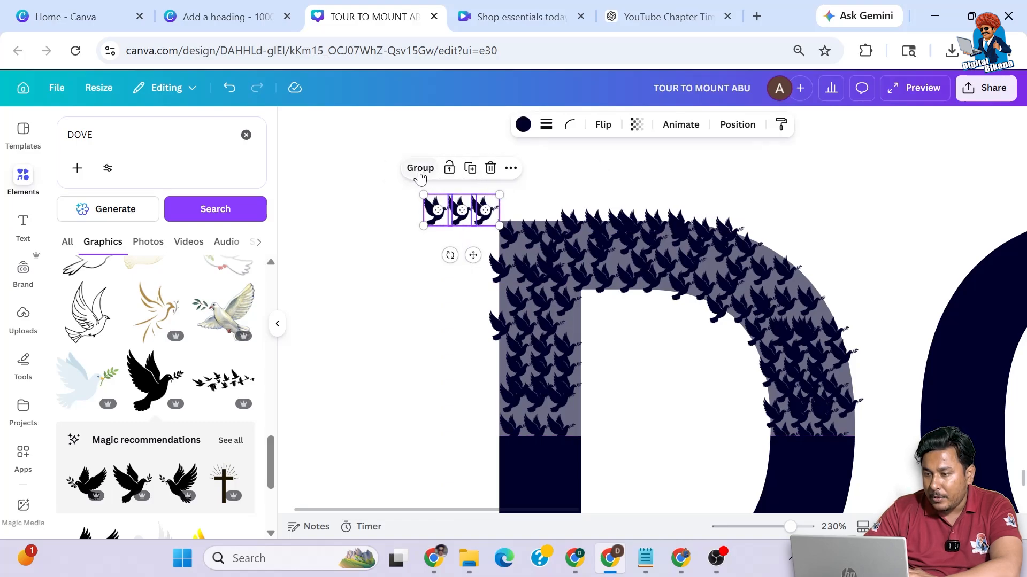
click(390, 216)
drag(461, 212, 424, 153)
click(472, 169)
click(454, 189)
click(415, 174)
Duplicate the three diagonal doves together and place the copy farther up and left to extend the flying trail.
scroll(362, 172, up, 3)
click(488, 293)
shift+click(449, 272)
shift+click(415, 247)
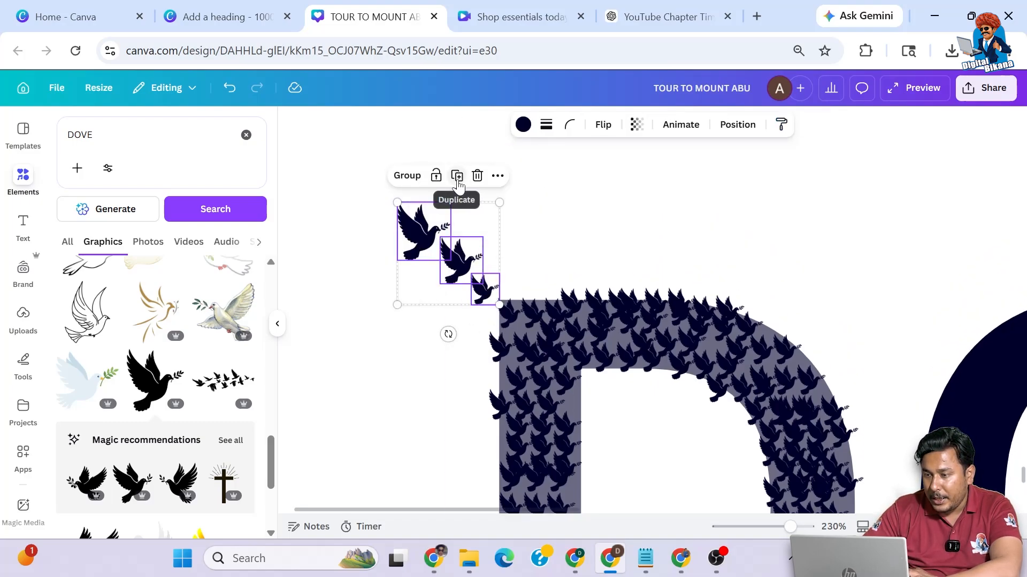
click(458, 184)
drag(482, 289, 360, 175)
scroll(553, 221, up, 3)
scroll(554, 220, left, 1)
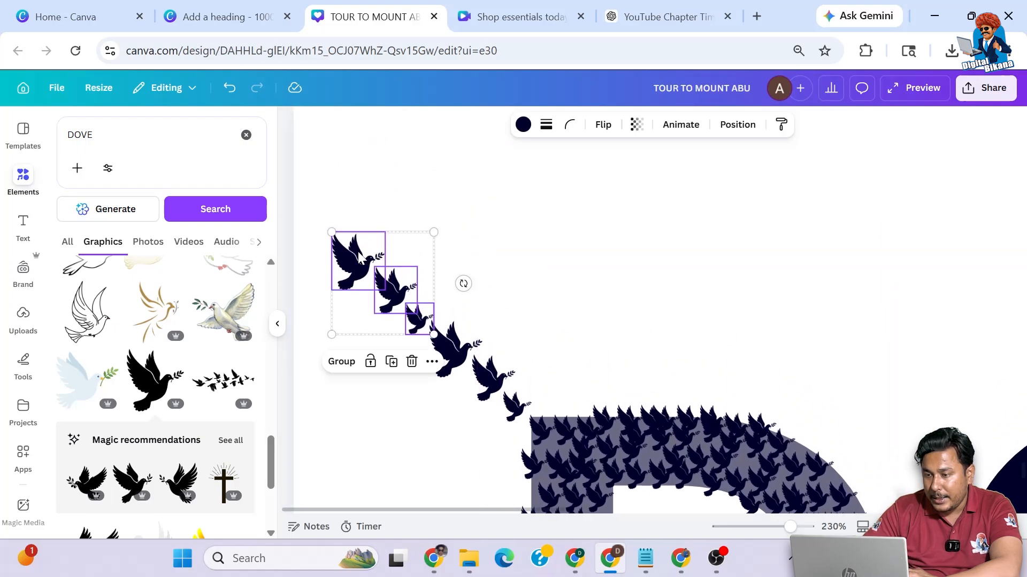
Reposition and enlarge the three copied doves individually so the trail grows steadily toward the page's top-left corner.
click(309, 266)
drag(350, 271, 302, 229)
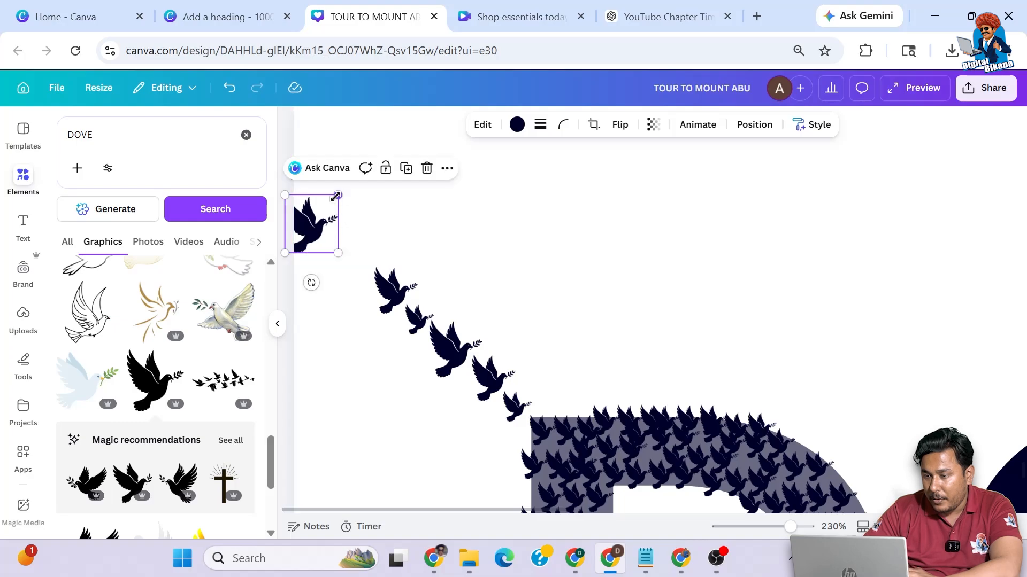
mouse_move(338, 192)
mouse_down()
mouse_move(392, 159)
mouse_move(328, 196)
mouse_up()
click(400, 305)
drag(418, 267, 448, 233)
drag(422, 265, 392, 253)
click(422, 322)
drag(432, 305, 465, 281)
drag(435, 306, 424, 303)
Delete the three leftover small doves inside the letter O.
scroll(557, 231, down, 5)
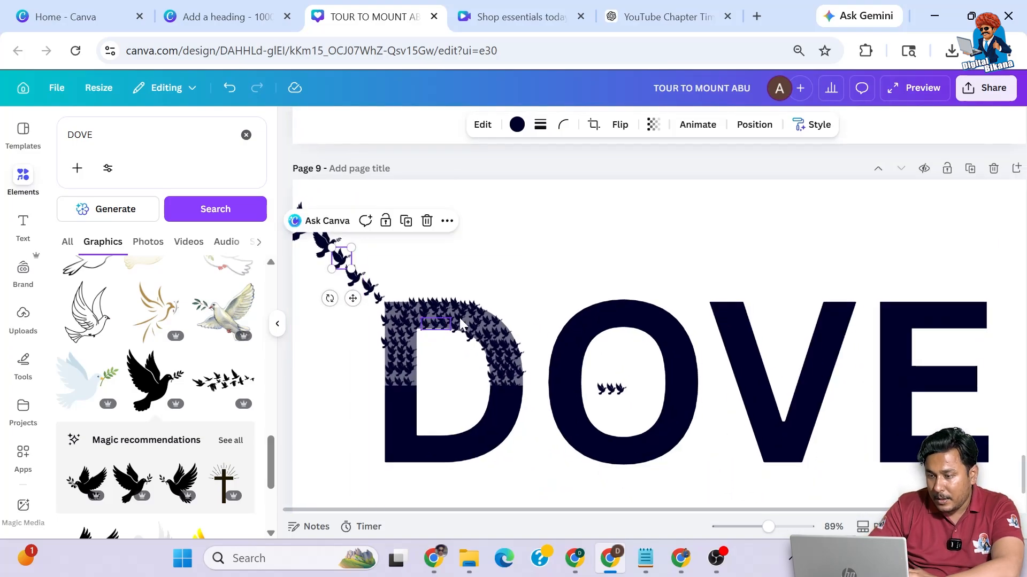
click(505, 289)
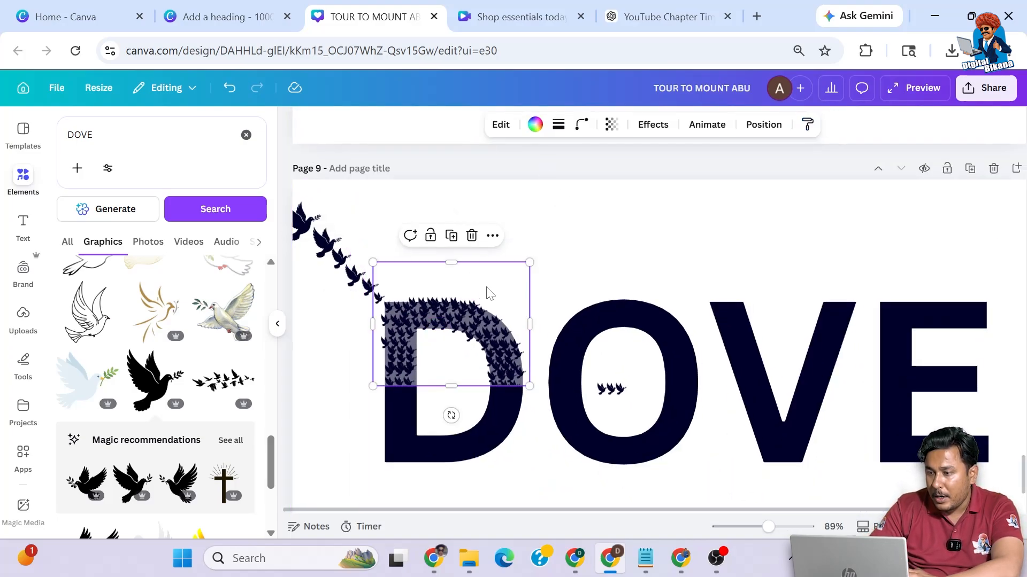
click(612, 387)
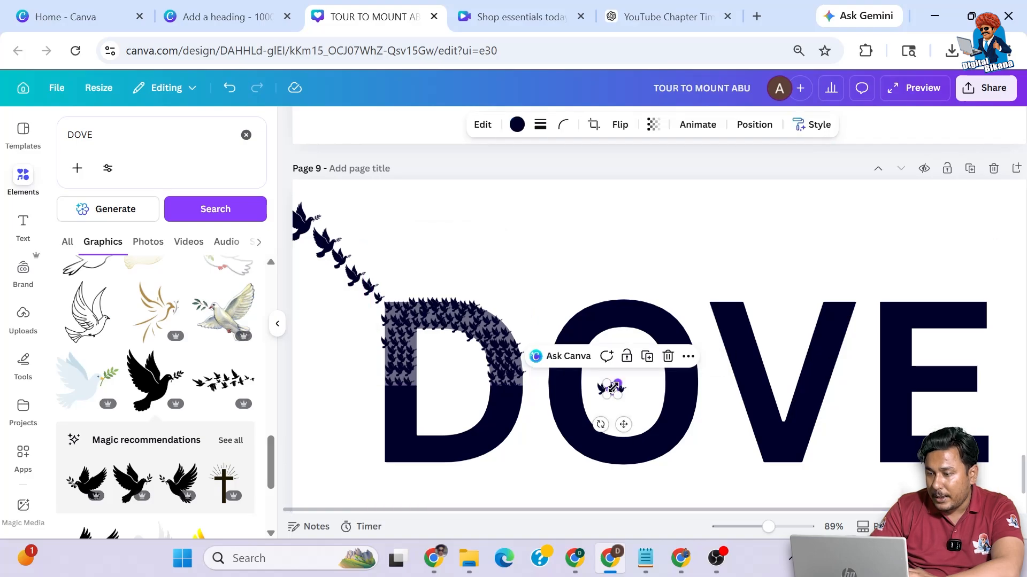
click(668, 357)
click(623, 390)
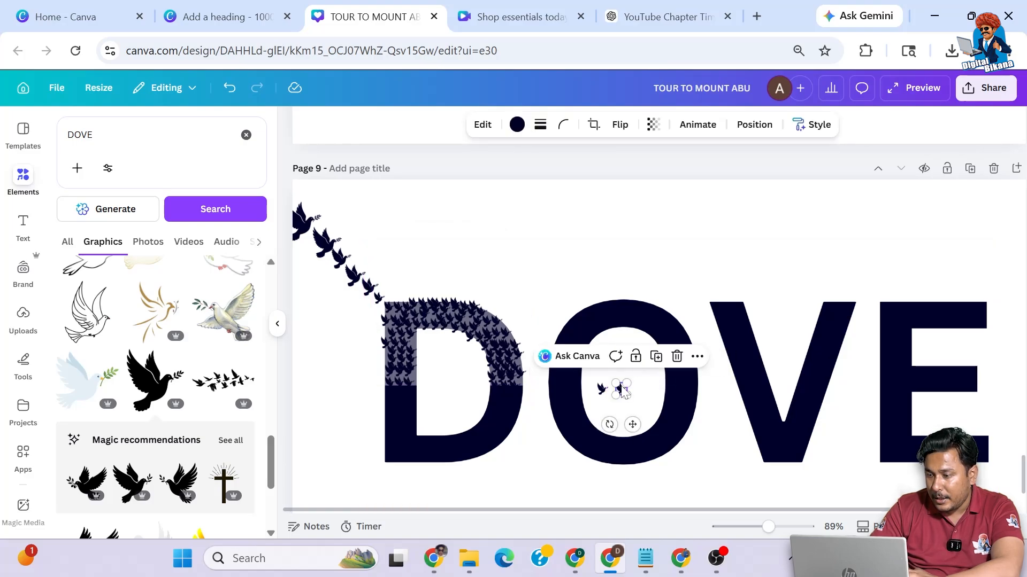
click(676, 357)
click(602, 389)
click(676, 357)
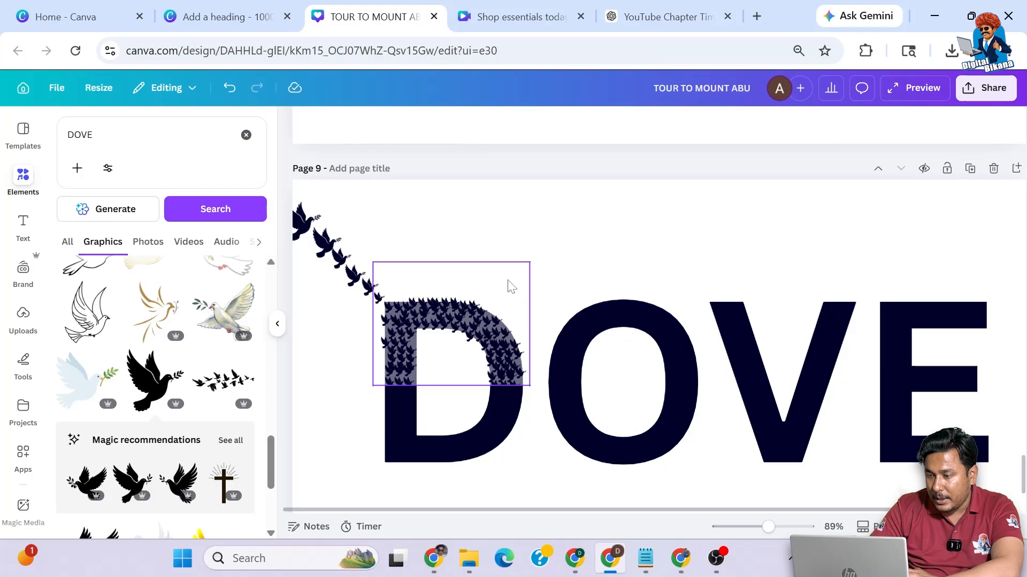
Set the transparency of the white shape covering the D's upper half to 100 and deselect it.
scroll(581, 231, down, 4)
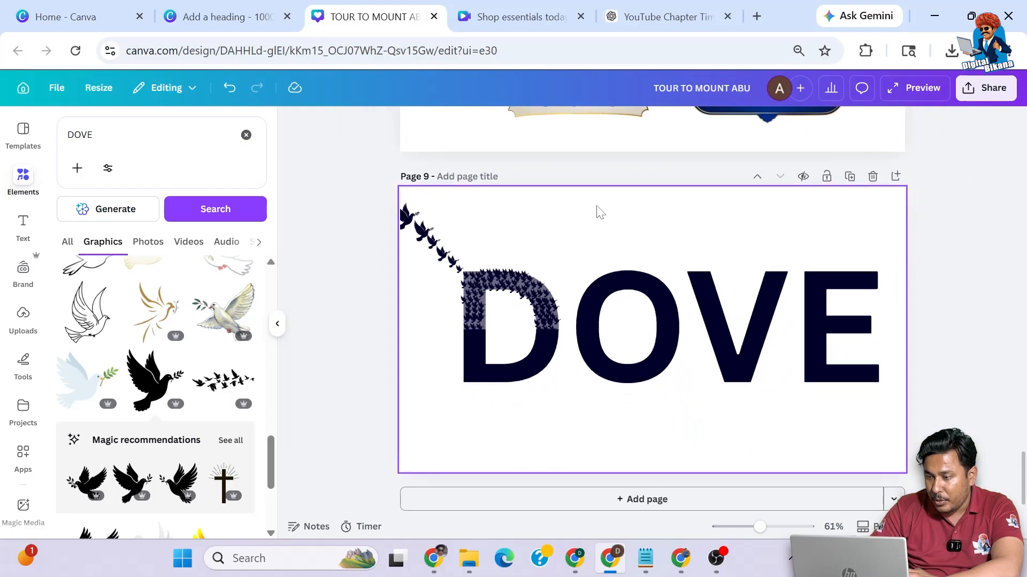
scroll(566, 235, up, 1)
click(526, 260)
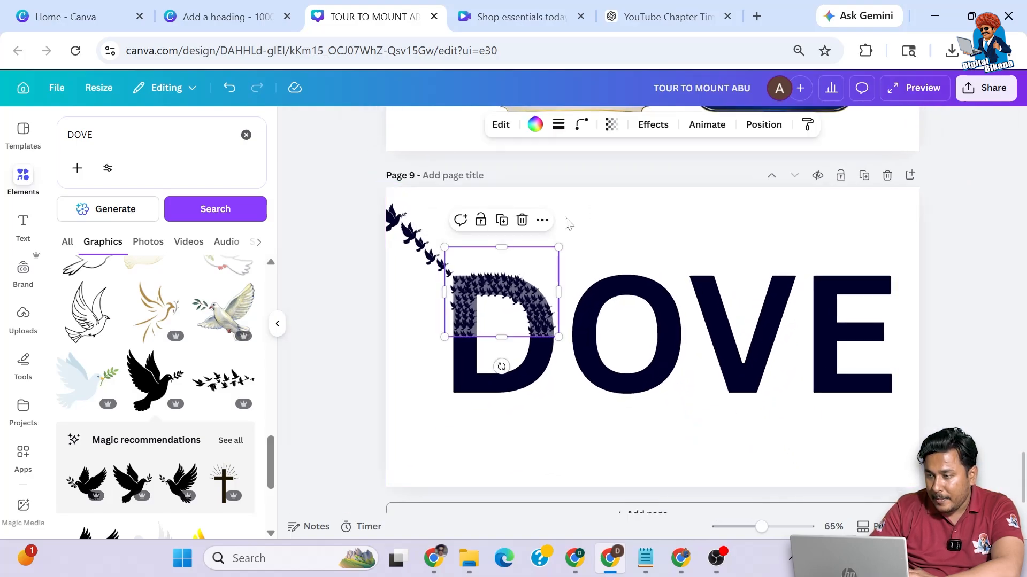
click(612, 127)
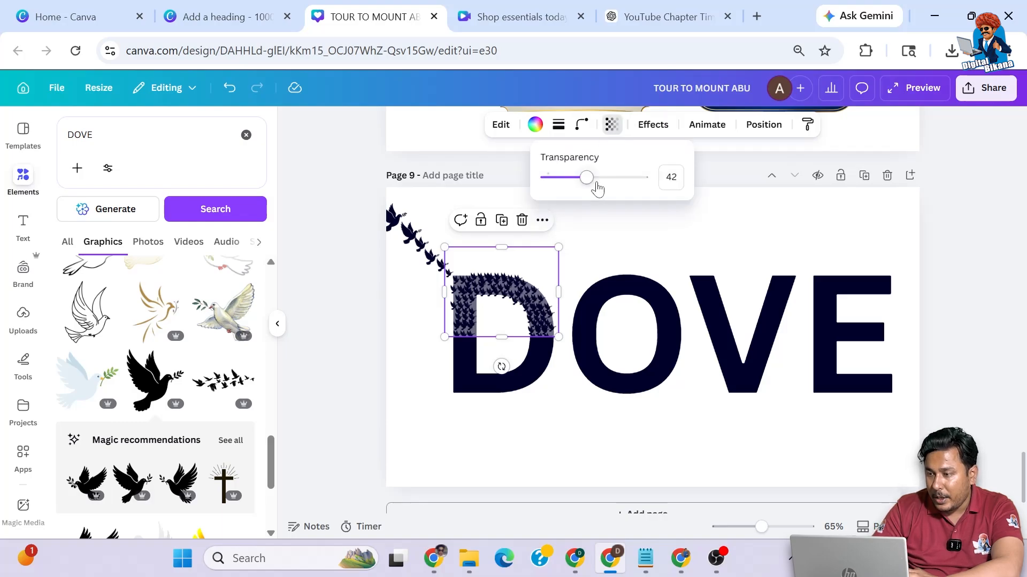
drag(588, 180, 723, 180)
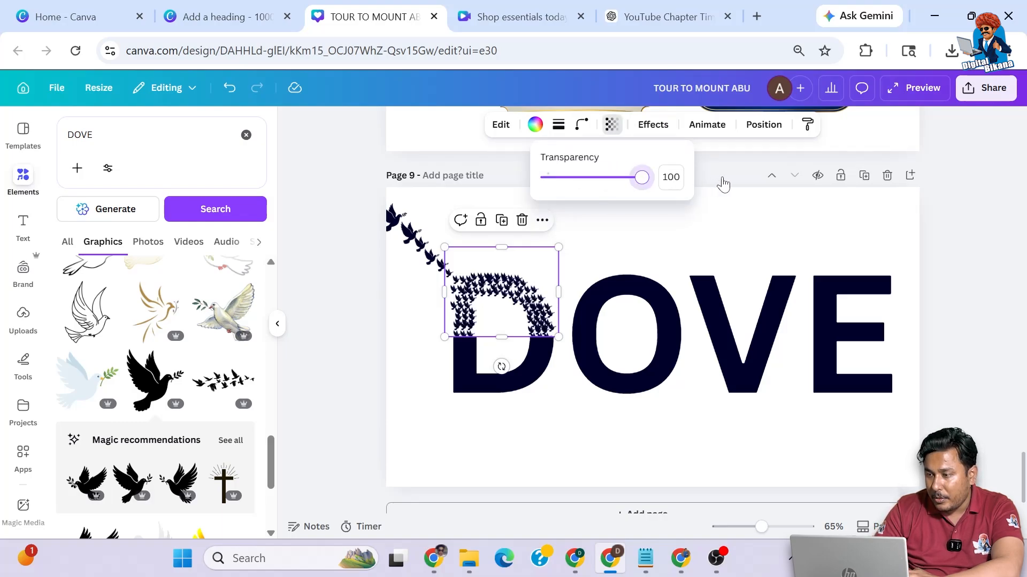
click(952, 252)
click(952, 246)
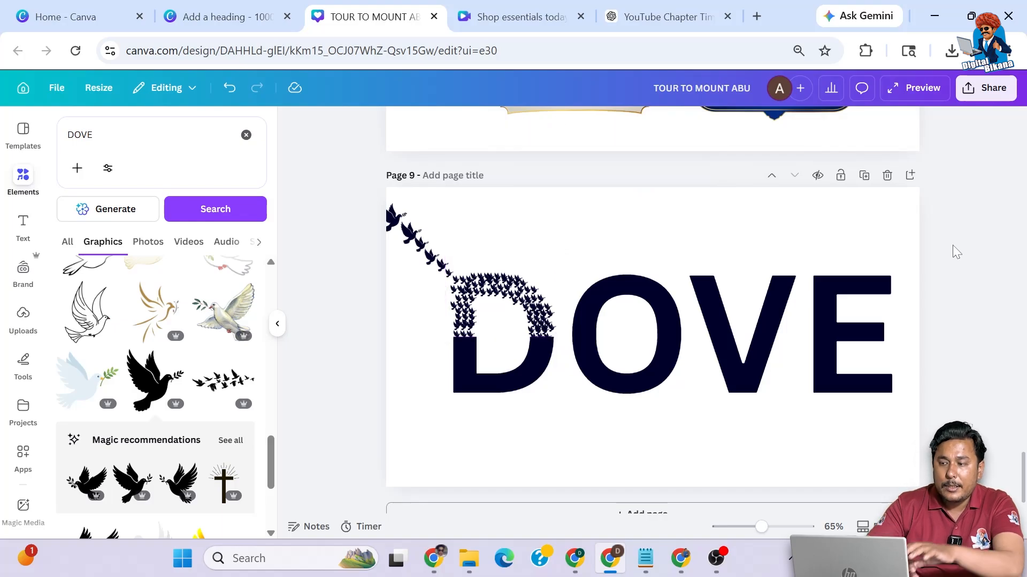